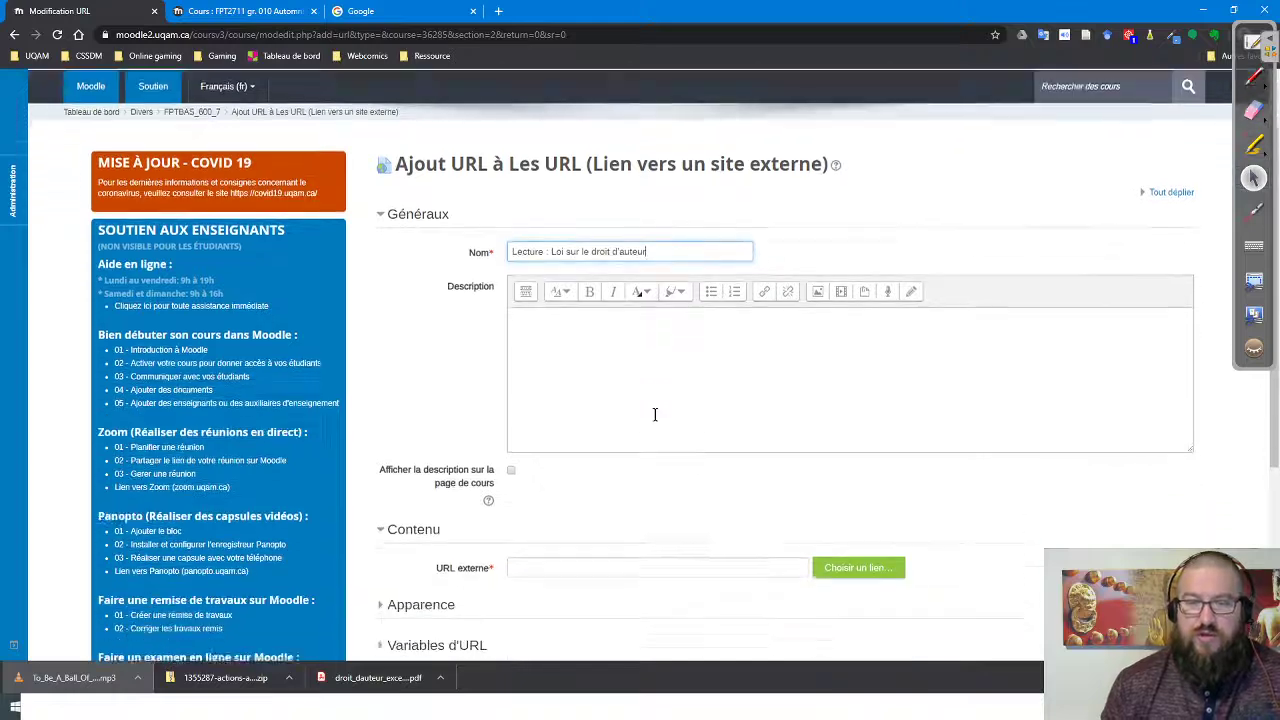
Switch to Google and search for "exception sur la loi sur le droit d'auteur"
left_click(551, 455)
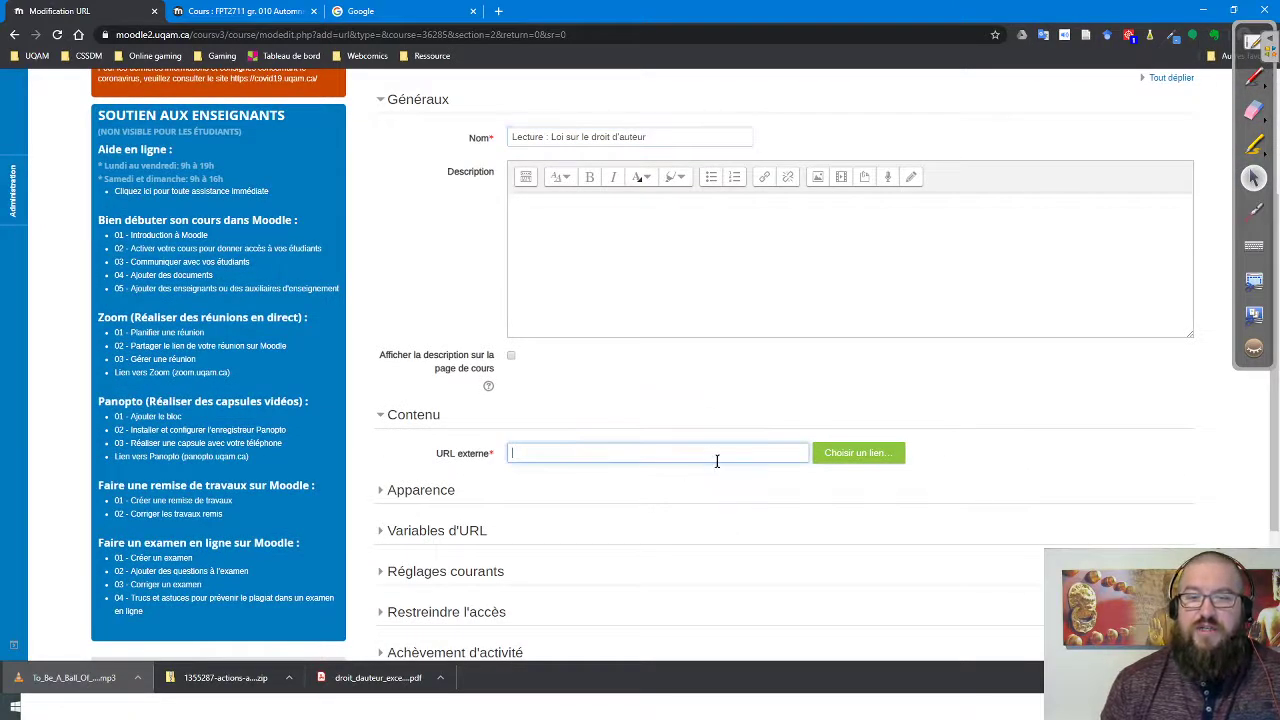
left_click(409, 14)
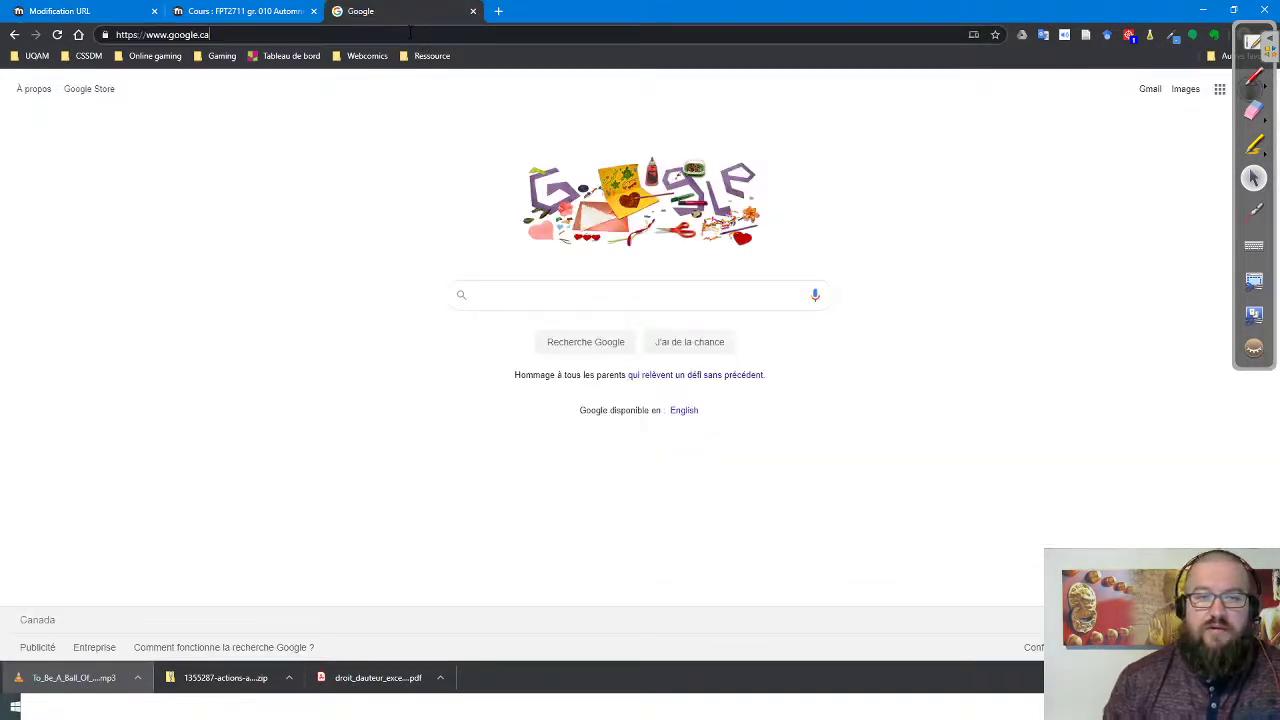
left_click(409, 33)
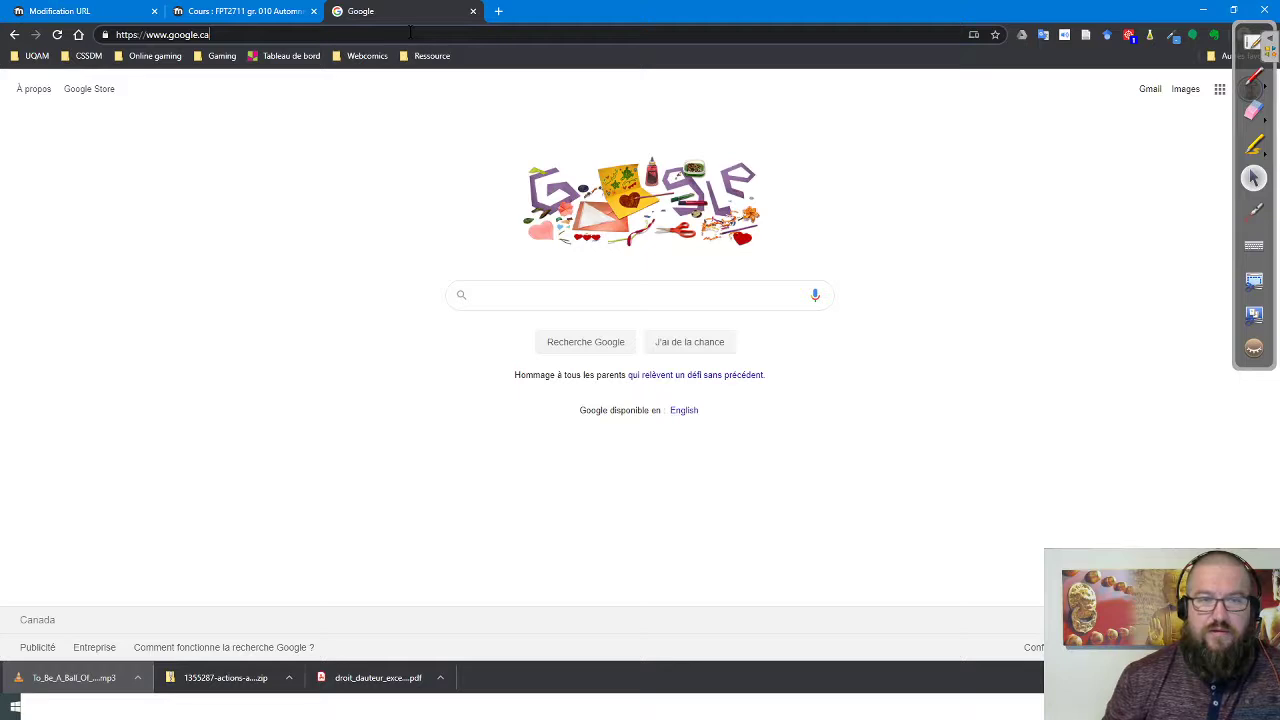
left_click(537, 303)
type("excep")
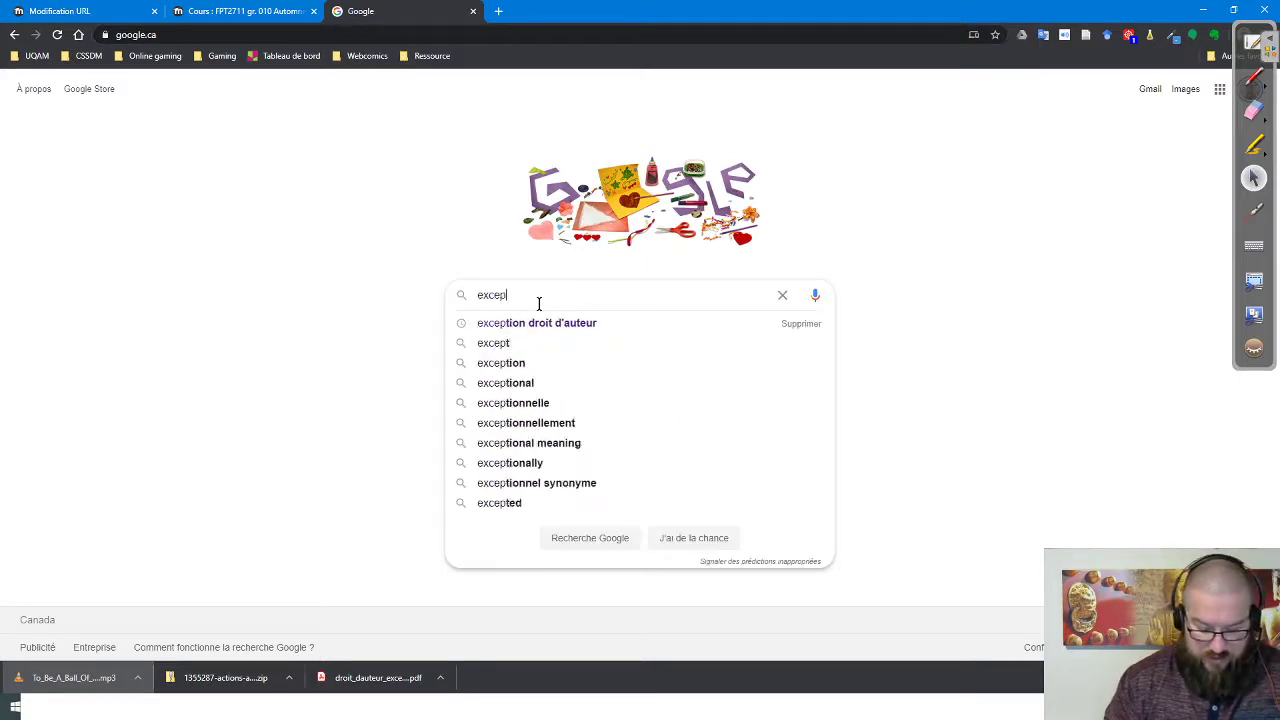
type("tion sur la loi ")
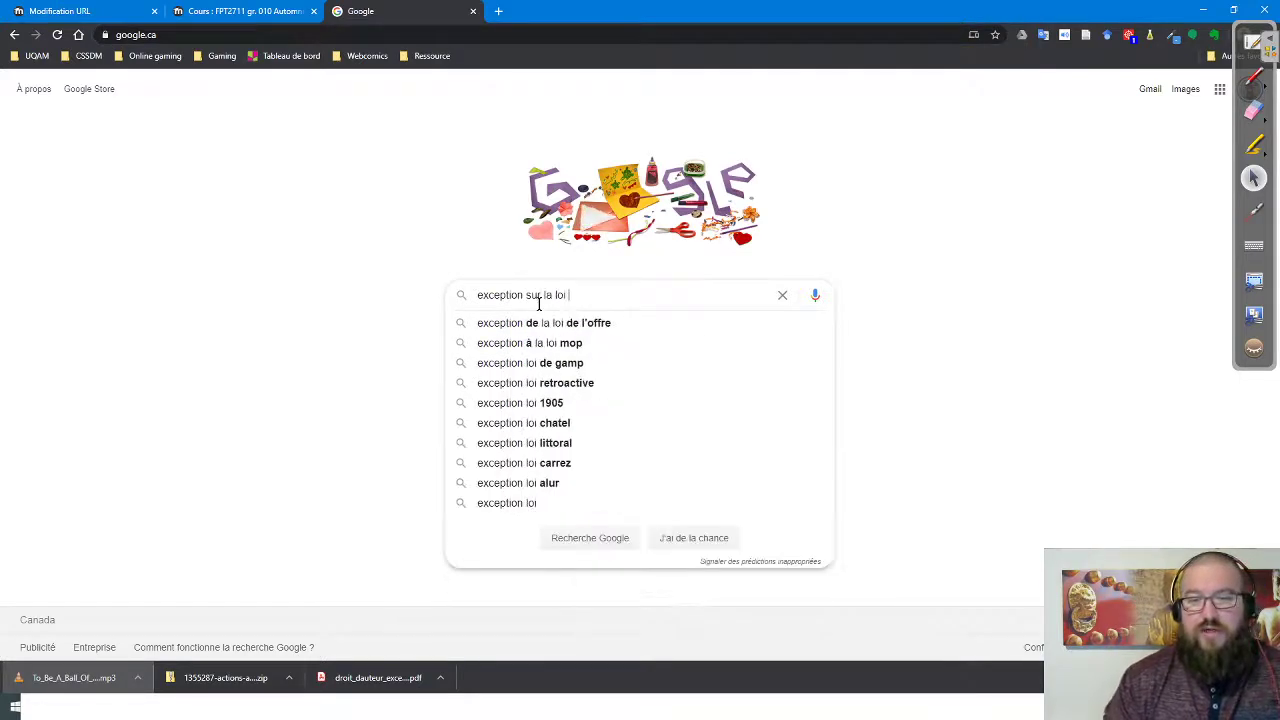
type("sur le droit d'aut")
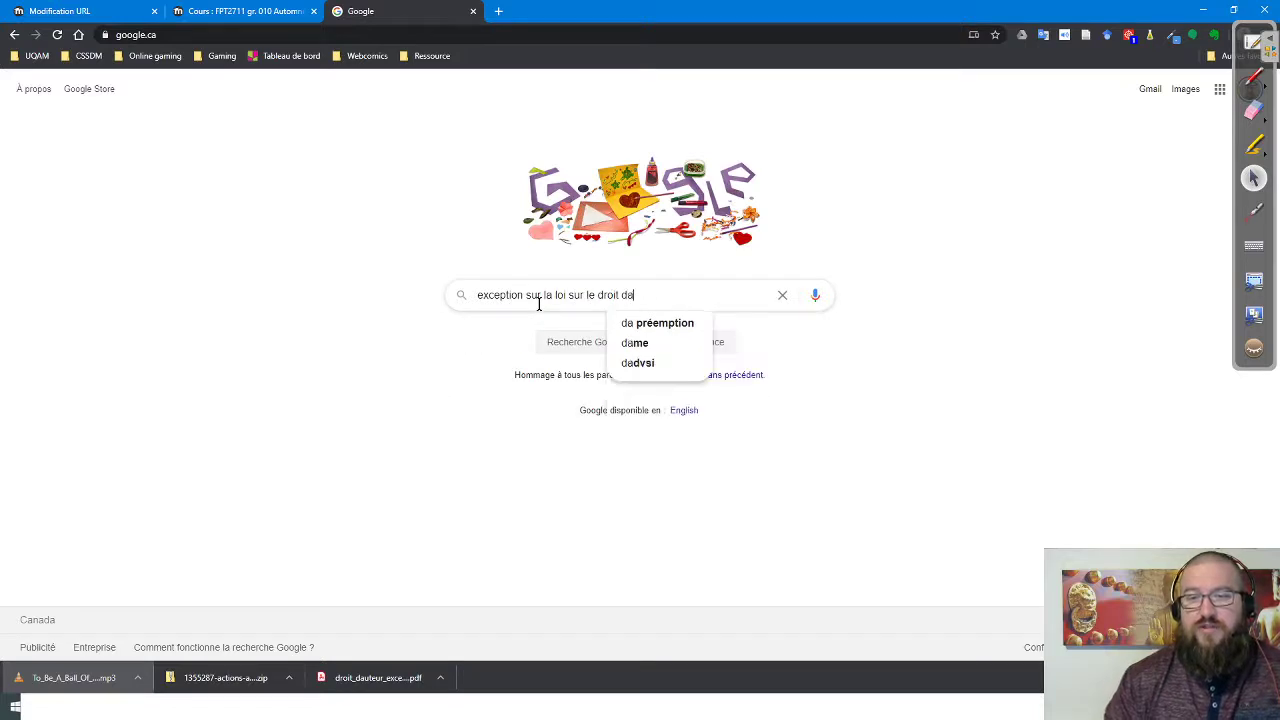
type("eur")
key("Return")
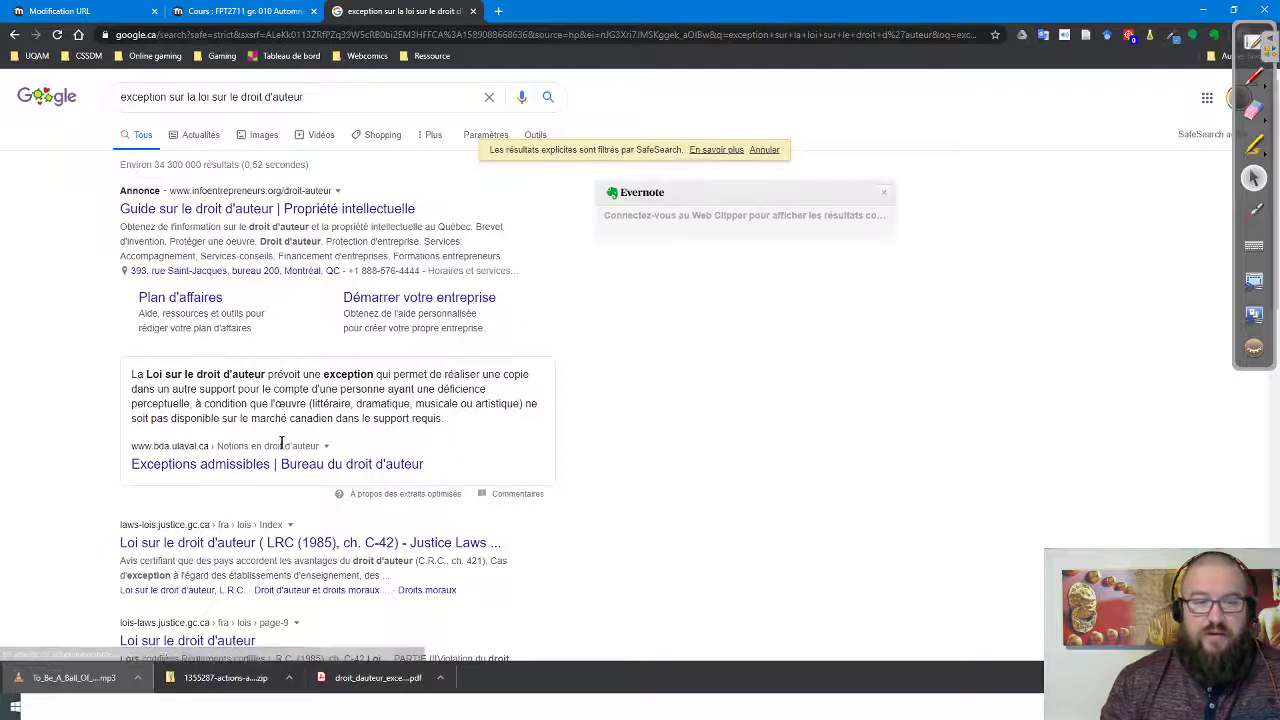
Open the education.gouv.qc.ca result "Exceptions à la Loi sur le droit d'auteur en milieu scolaire" and copy the PDF's web address
scroll(280, 430, "down", 2)
scroll(293, 505, "down", 1)
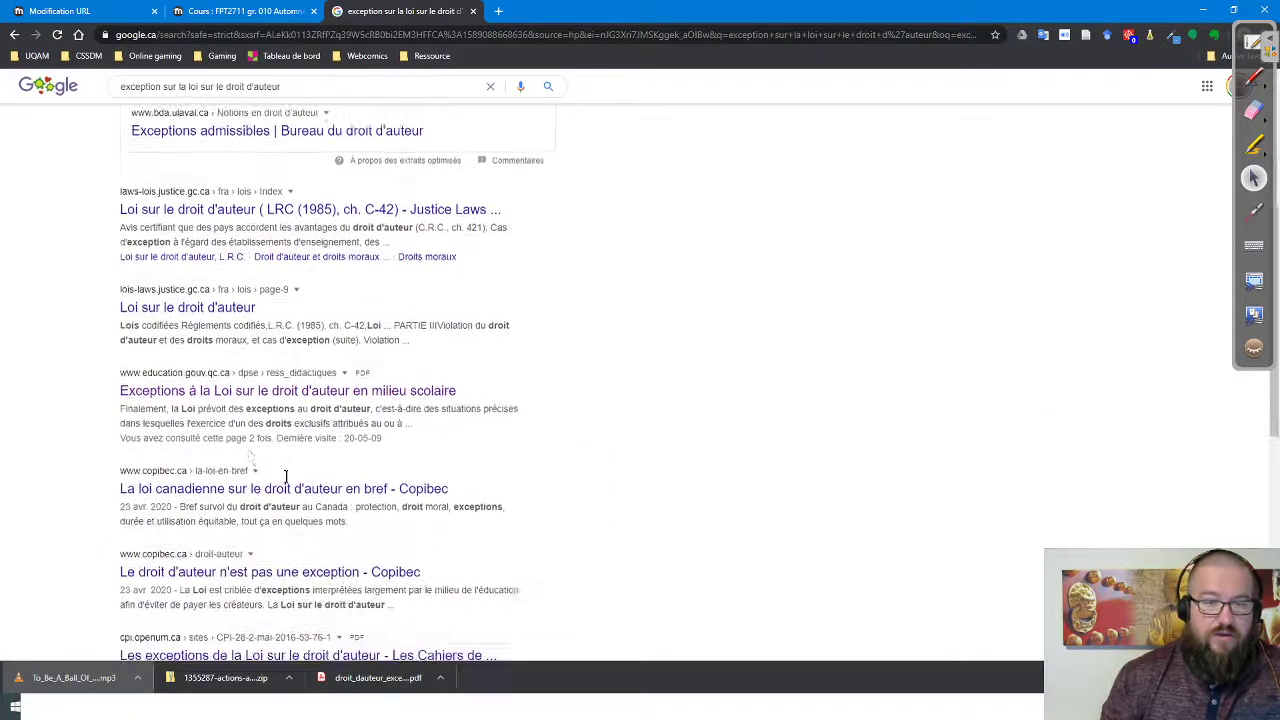
left_click(236, 396)
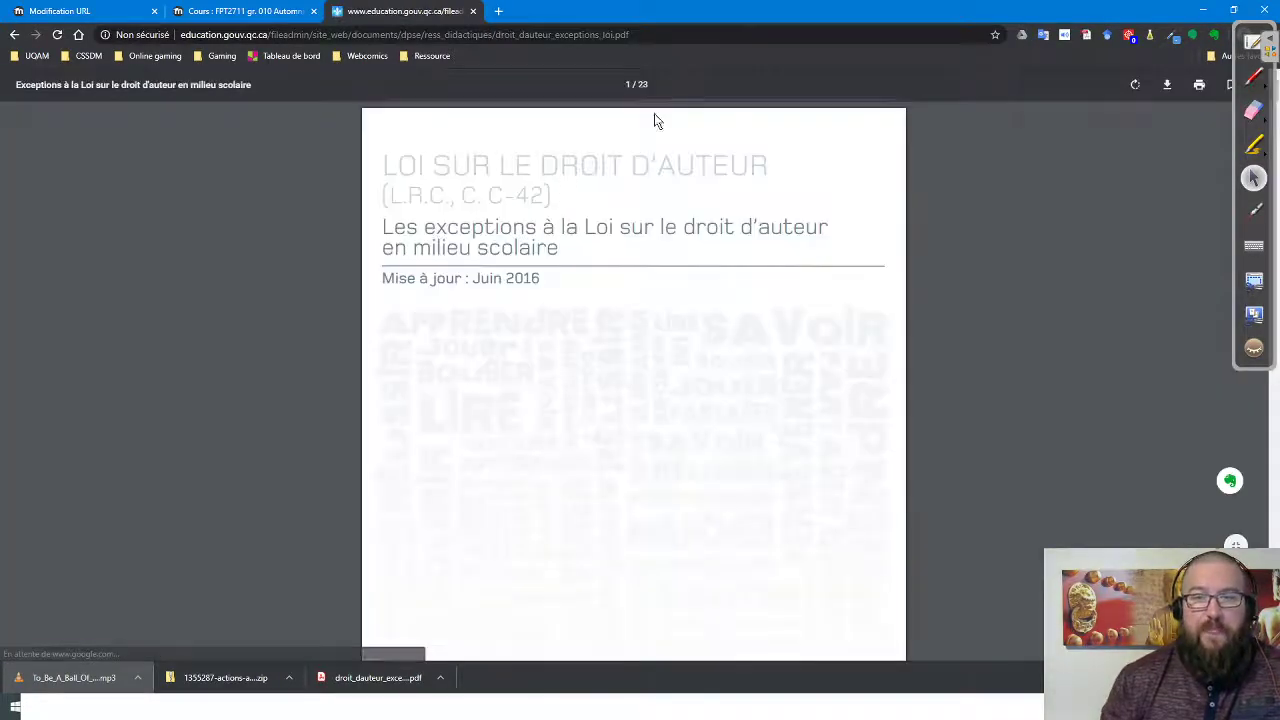
left_click(640, 35)
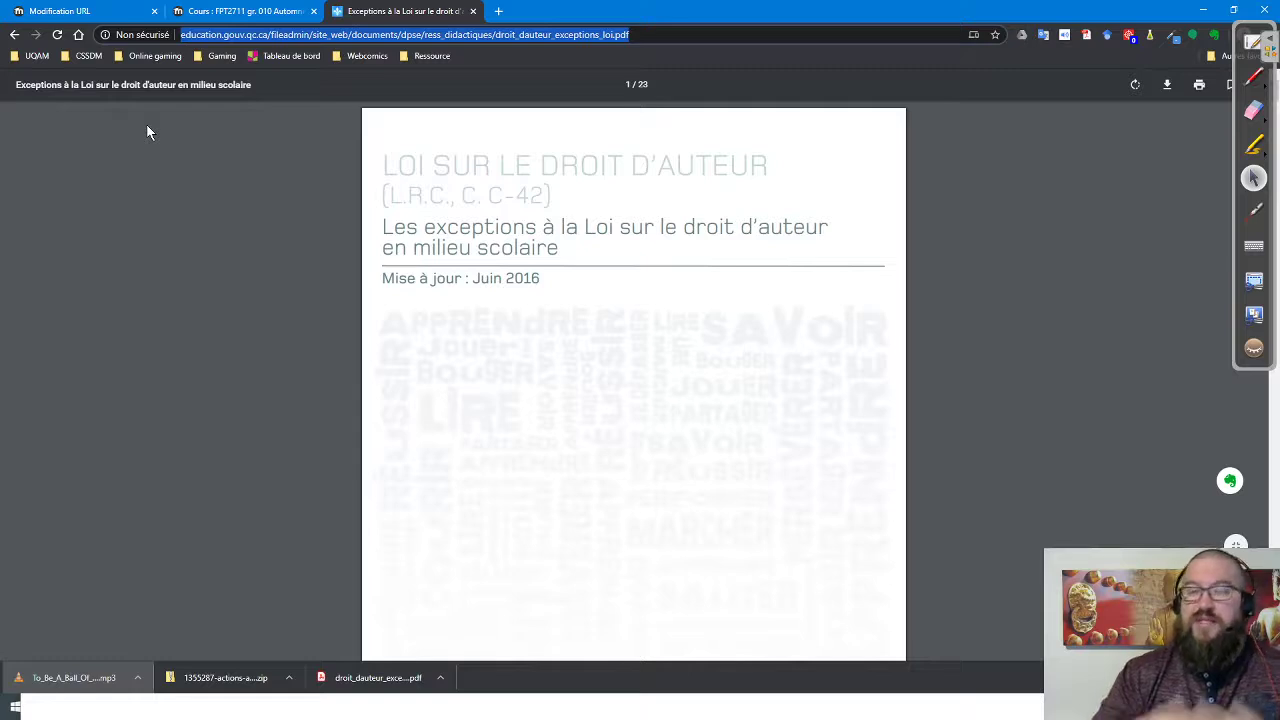
Return to the Moodle URL form and paste the address of droit_dauteur_exceptions_loi.pdf as the external URL
left_click(86, 13)
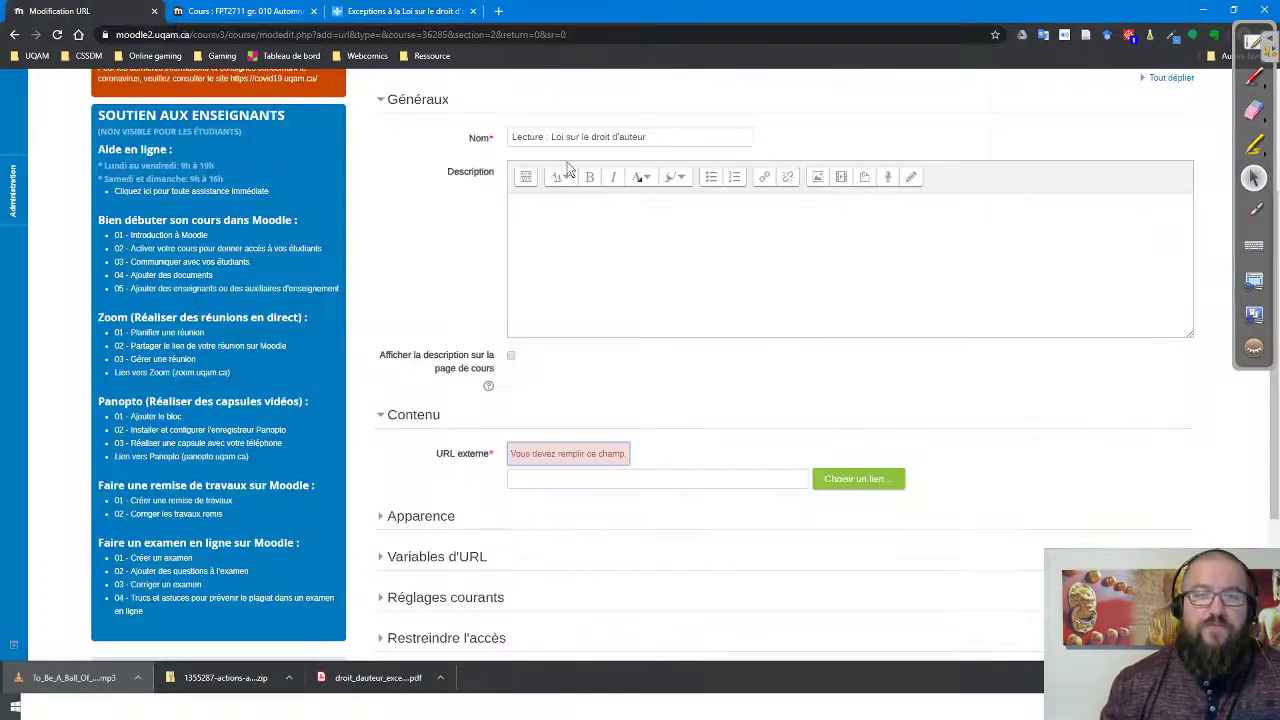
left_click(566, 481)
key("ctrl+v")
Set the link's display option (Affichage) under Apparence to "Nouvelle fenêtre"
scroll(566, 481, "down", 3)
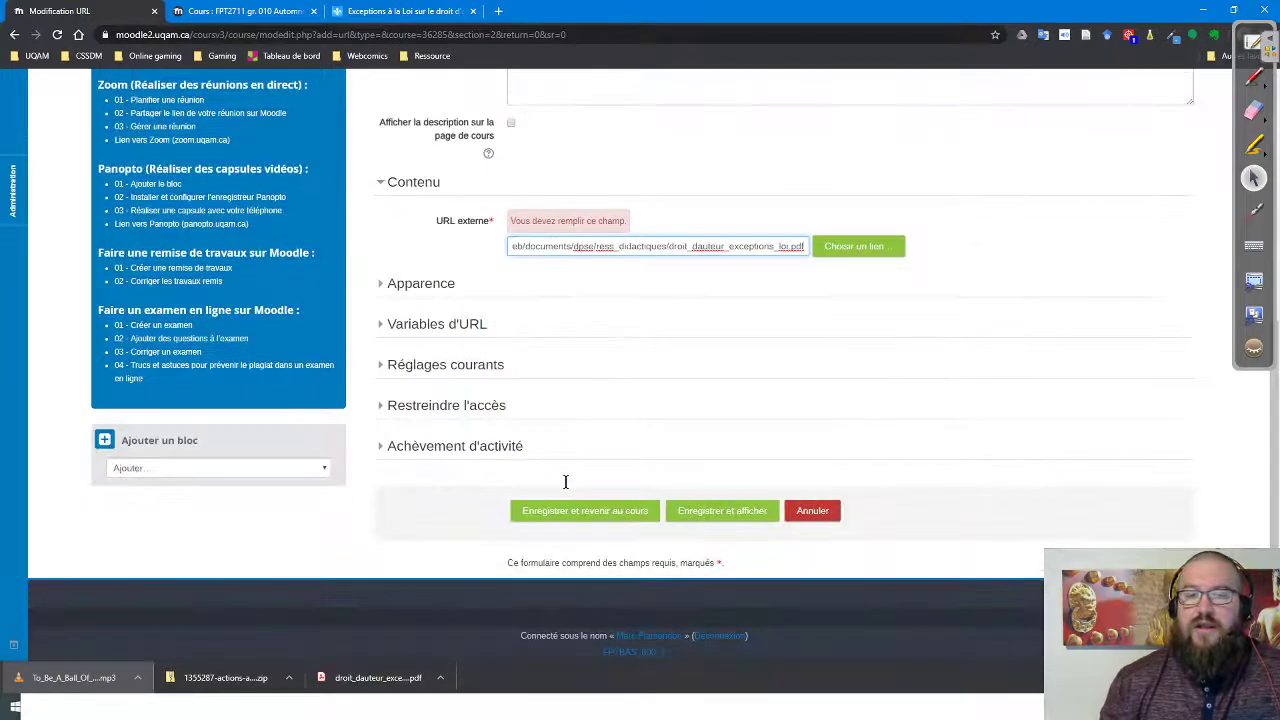
left_click(441, 285)
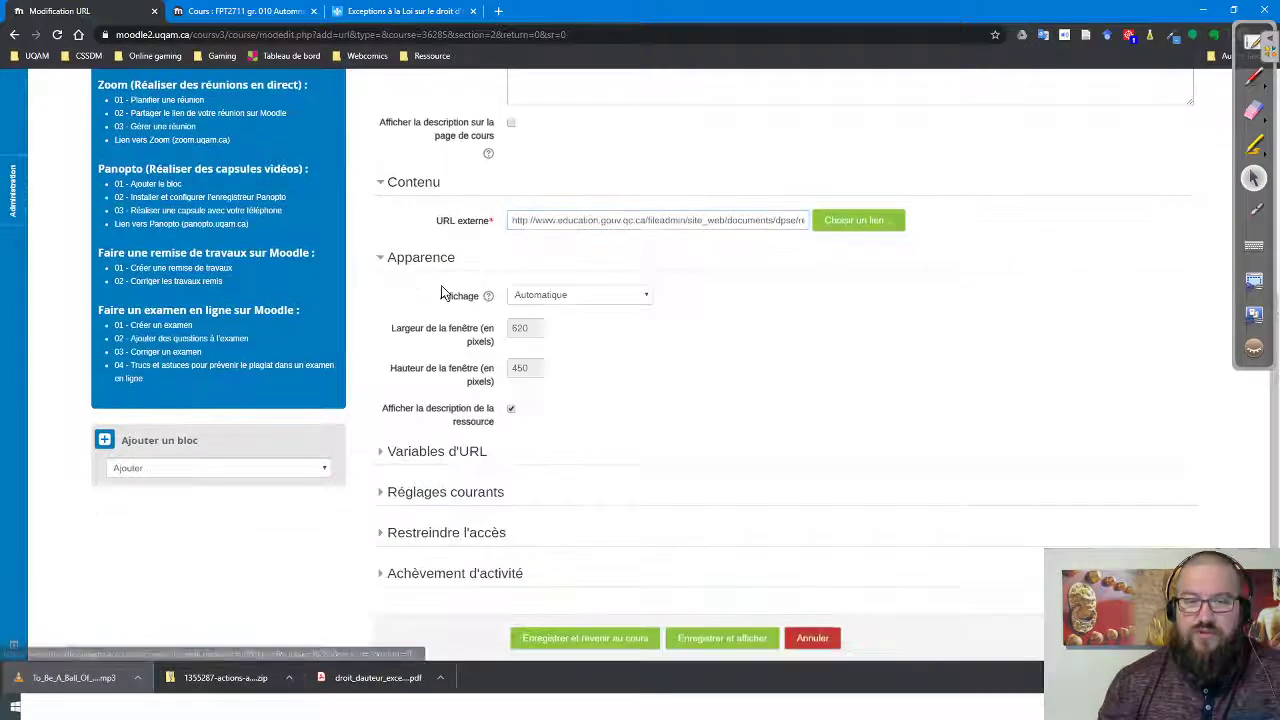
left_click(632, 298)
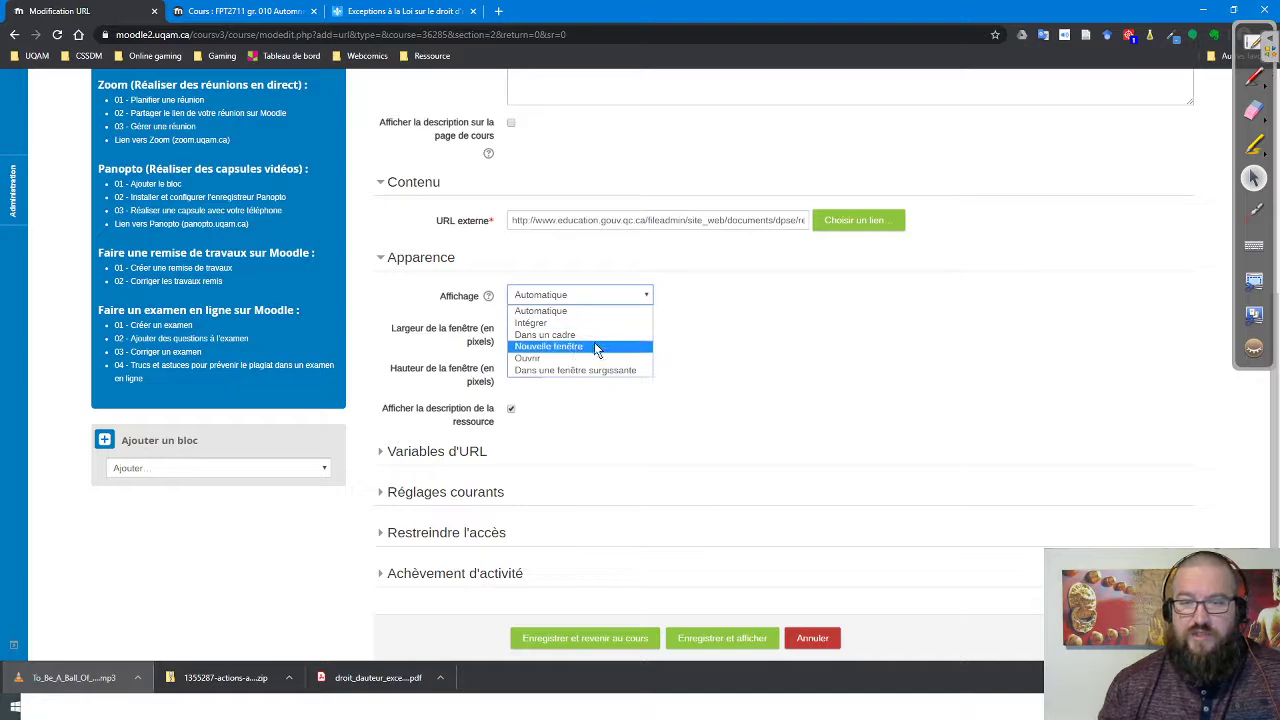
left_click(566, 350)
Enter "Lecture obligatoire pour le cours du 2020-05-05" as the link's description
scroll(660, 382, "up", 2)
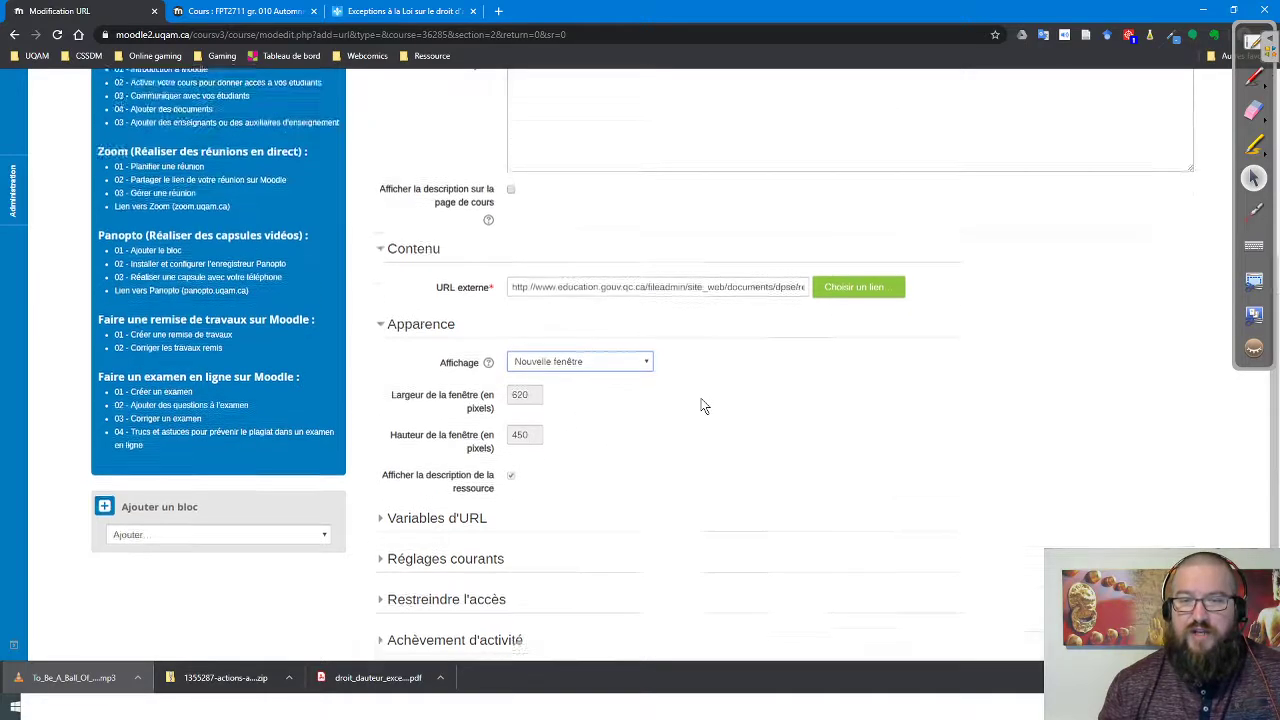
scroll(668, 380, "up", 1)
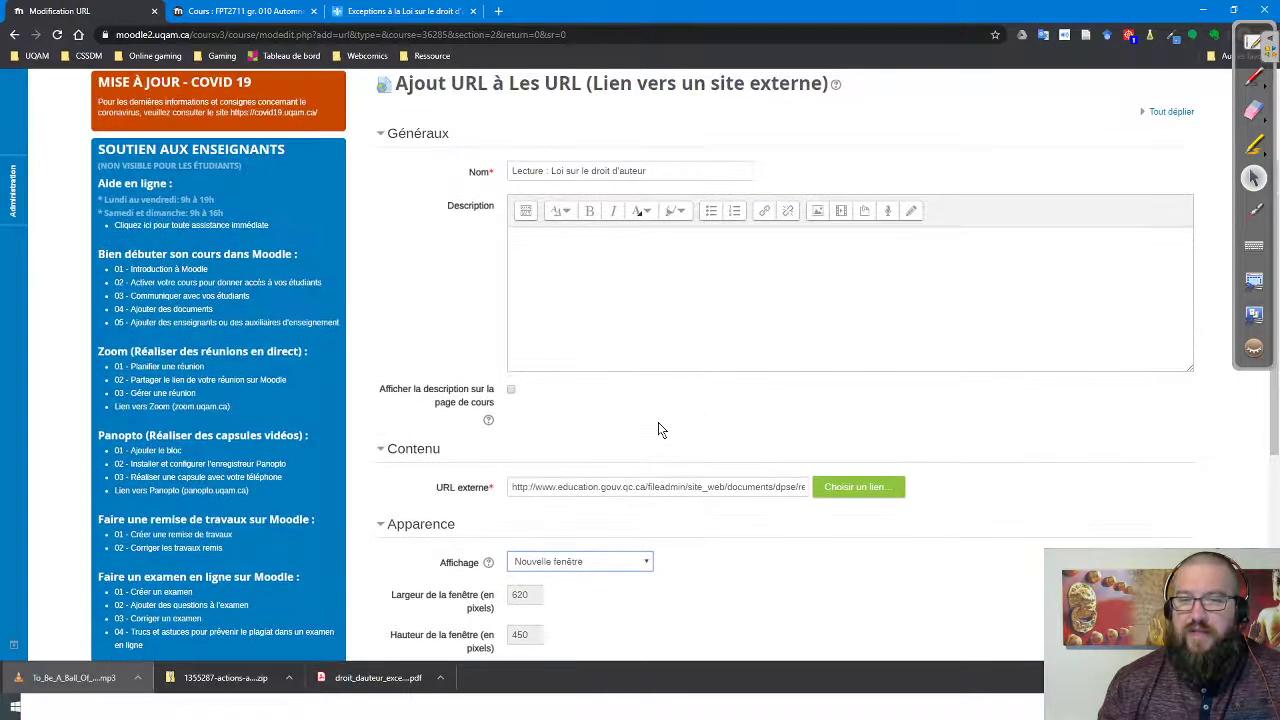
left_click(556, 252)
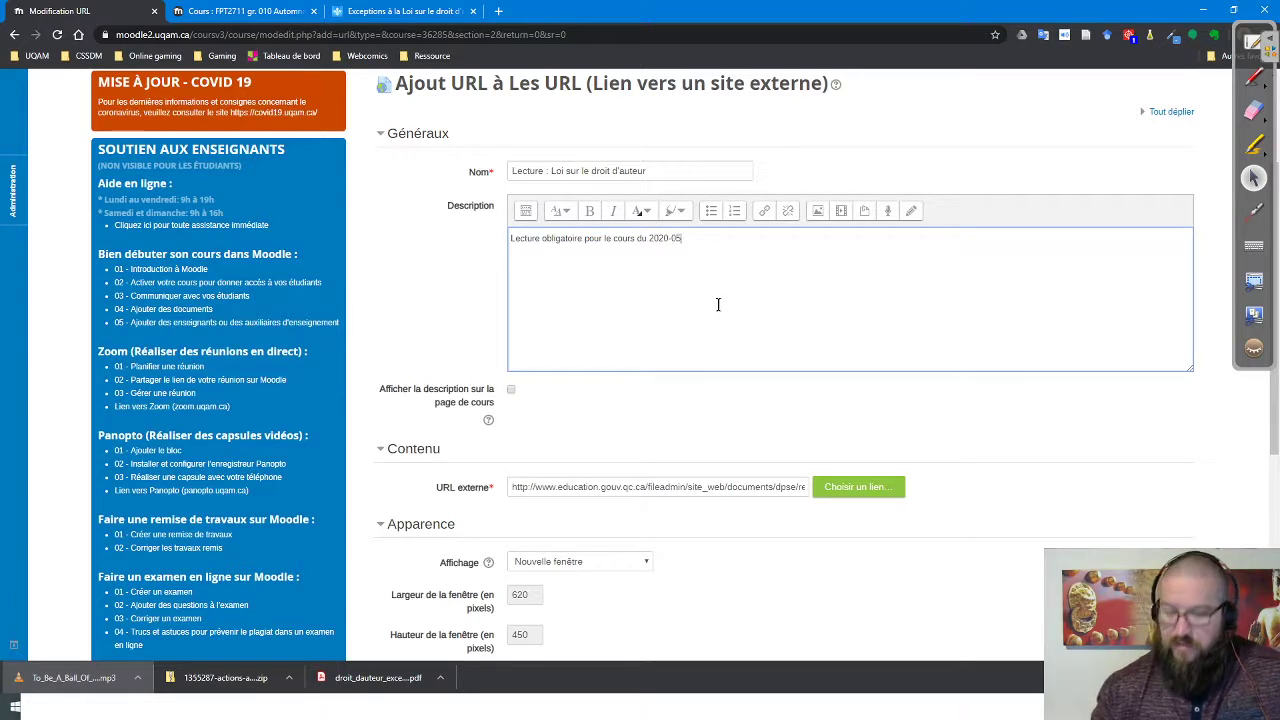
type("052")
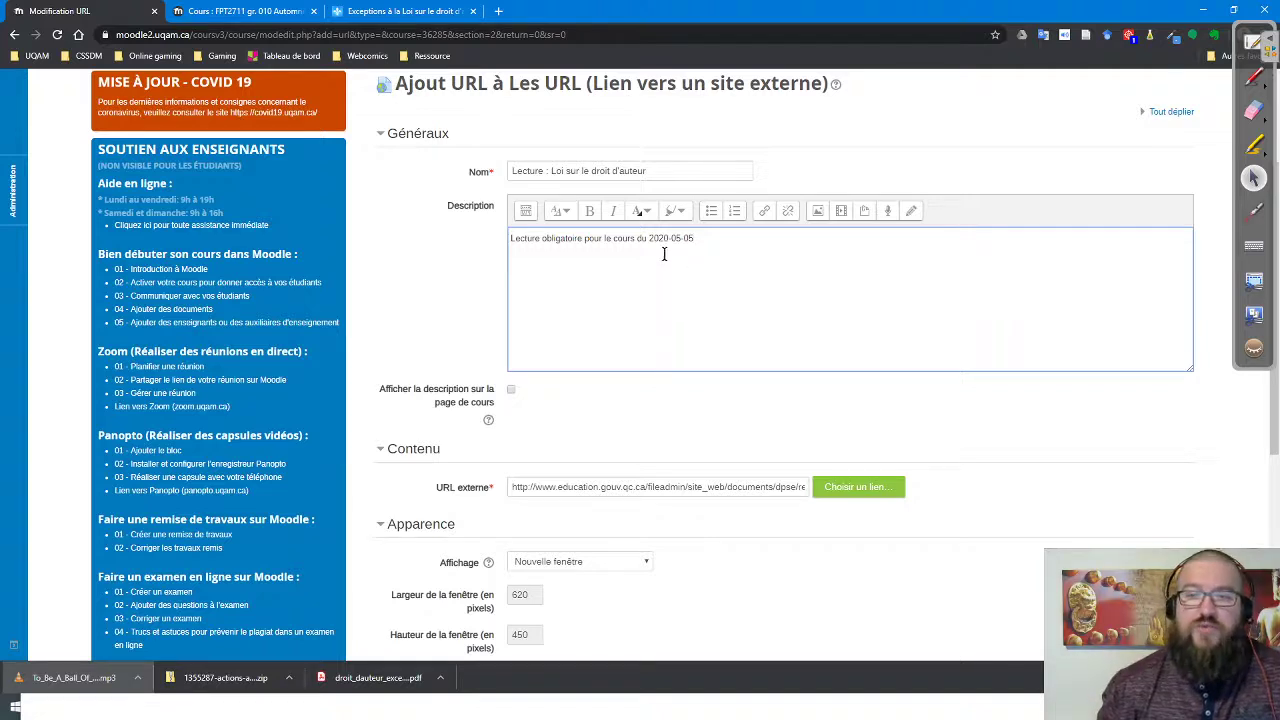
Make the whole description text bold and highlight it in yellow
left_click_drag(711, 238, 510, 238)
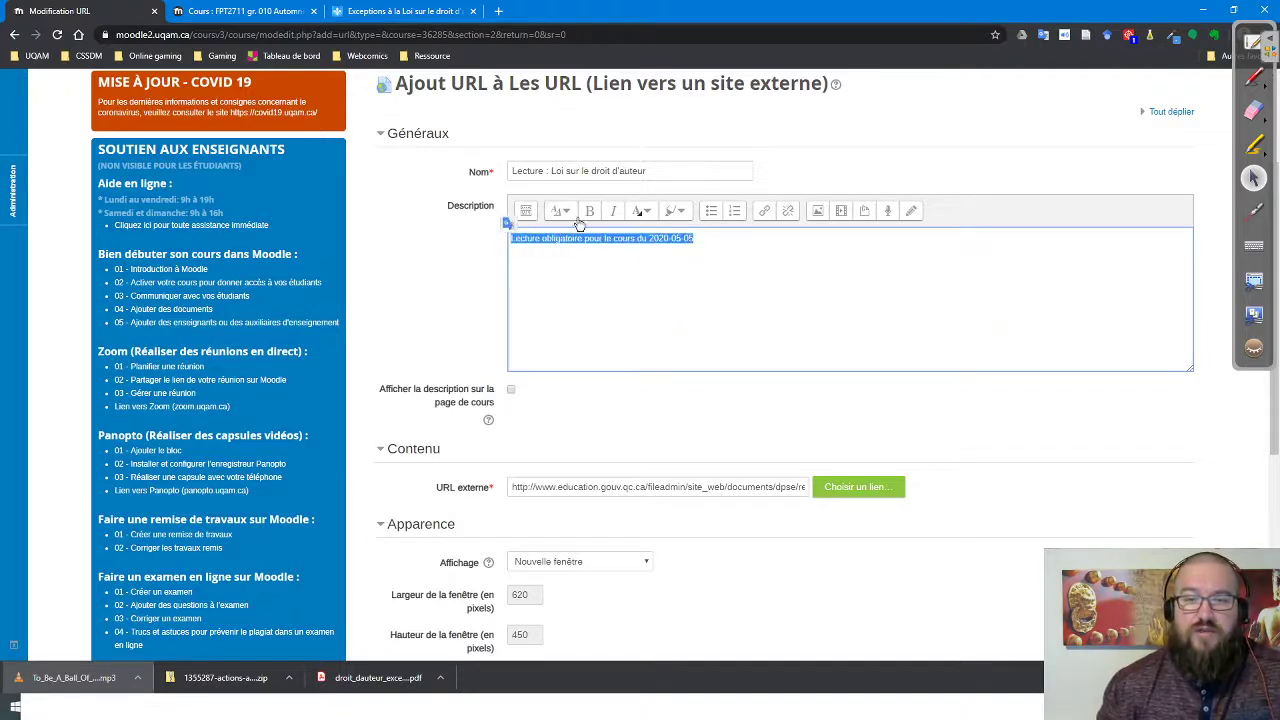
left_click(688, 214)
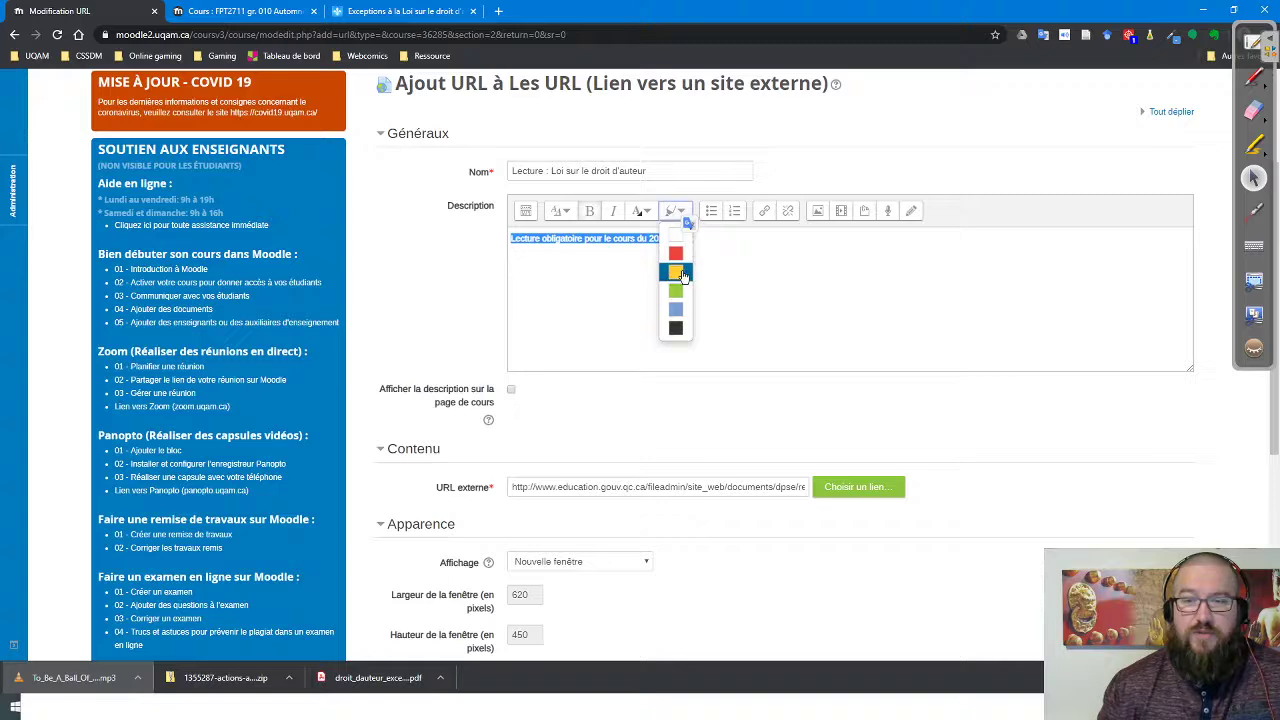
left_click(682, 266)
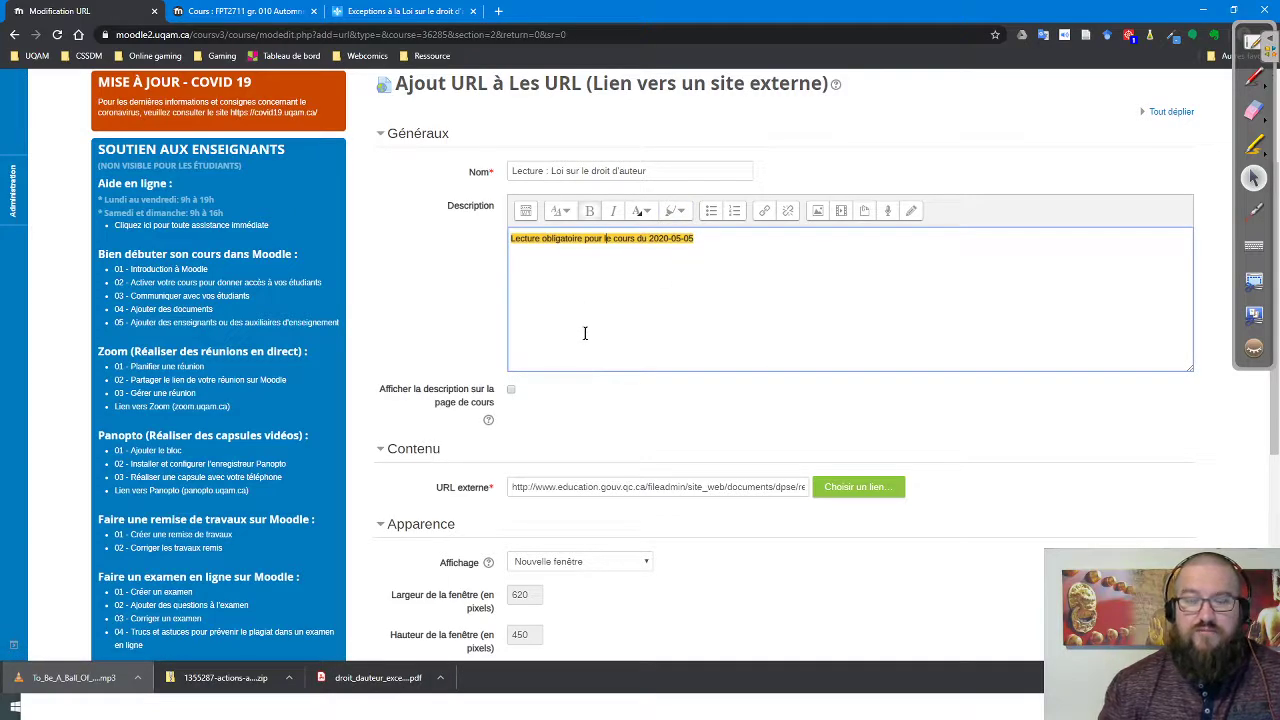
Enable displaying the description on the course page
scroll(622, 437, "down", 1)
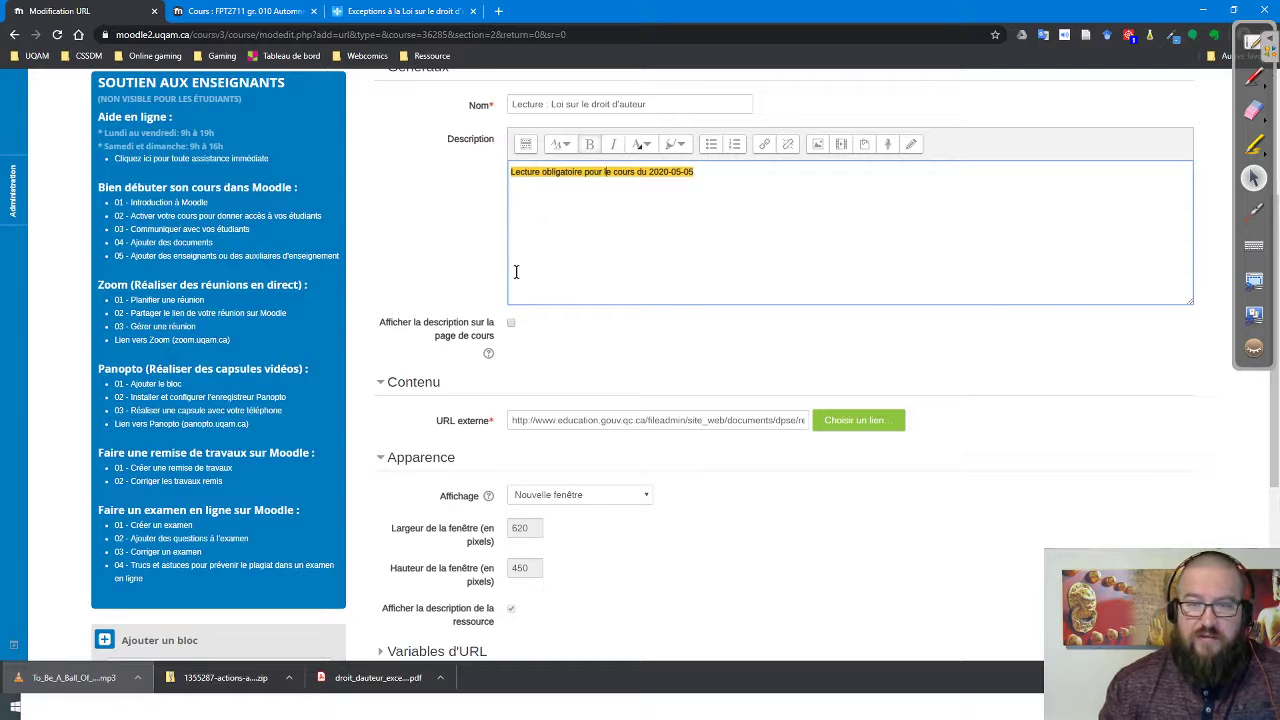
left_click(512, 327)
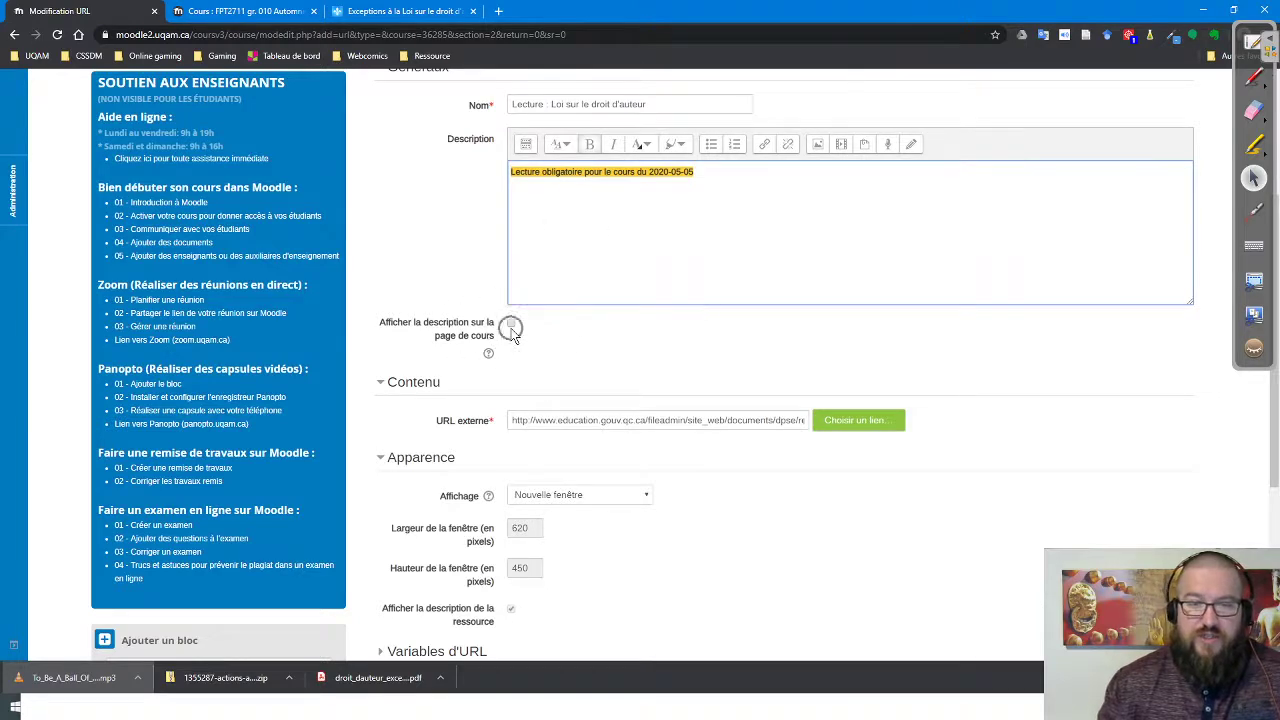
left_click(512, 327)
Expand the activity completion settings (Achèvement d'activité), then save the link and return to the course
scroll(652, 360, "down", 5)
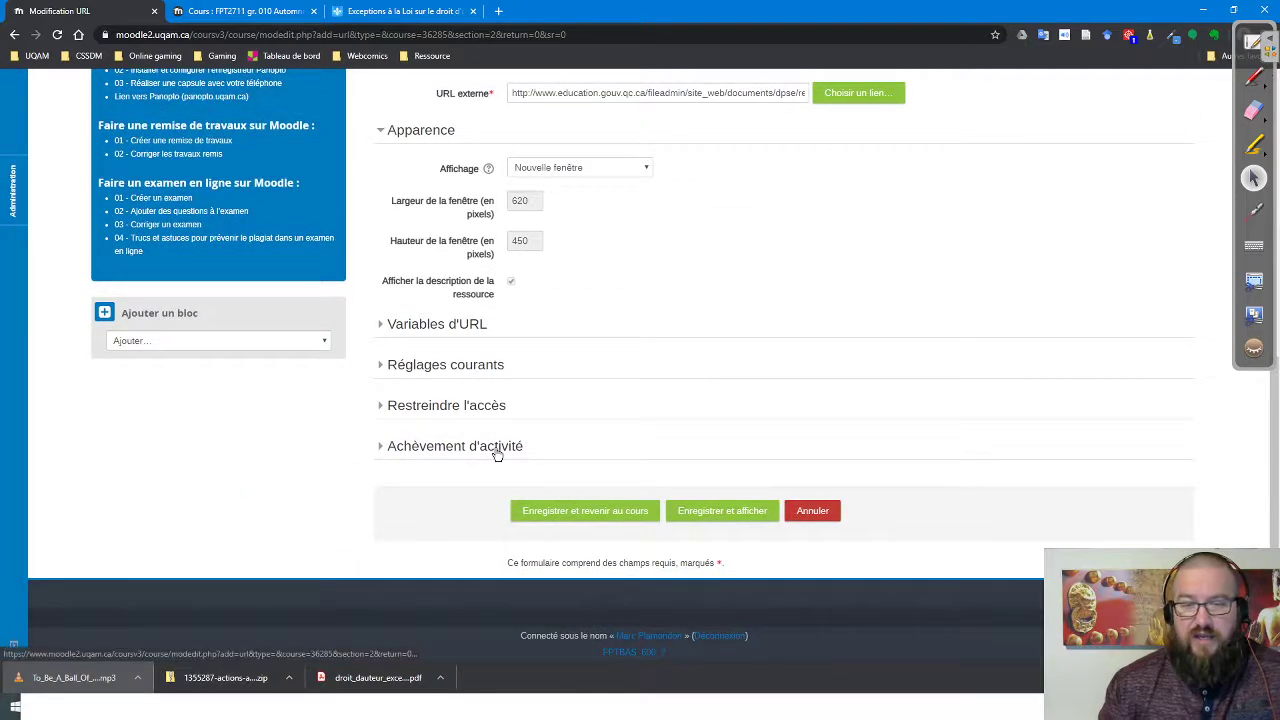
left_click(494, 448)
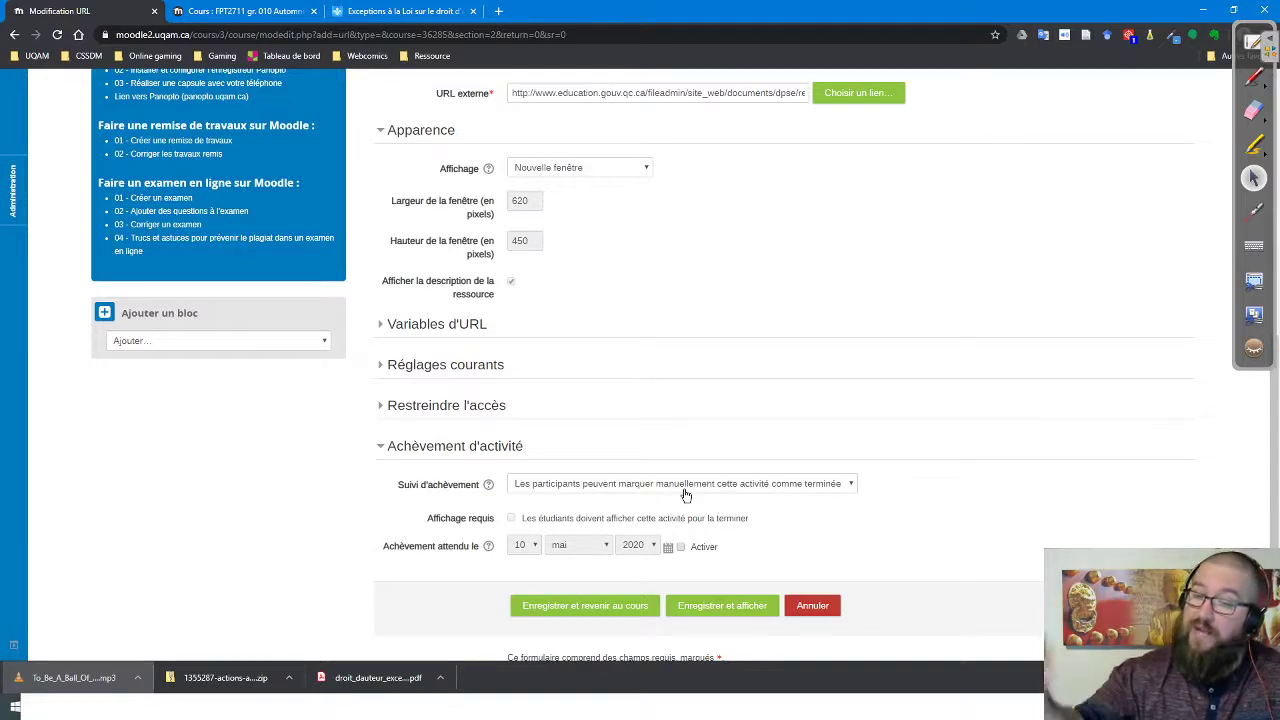
left_click(617, 608)
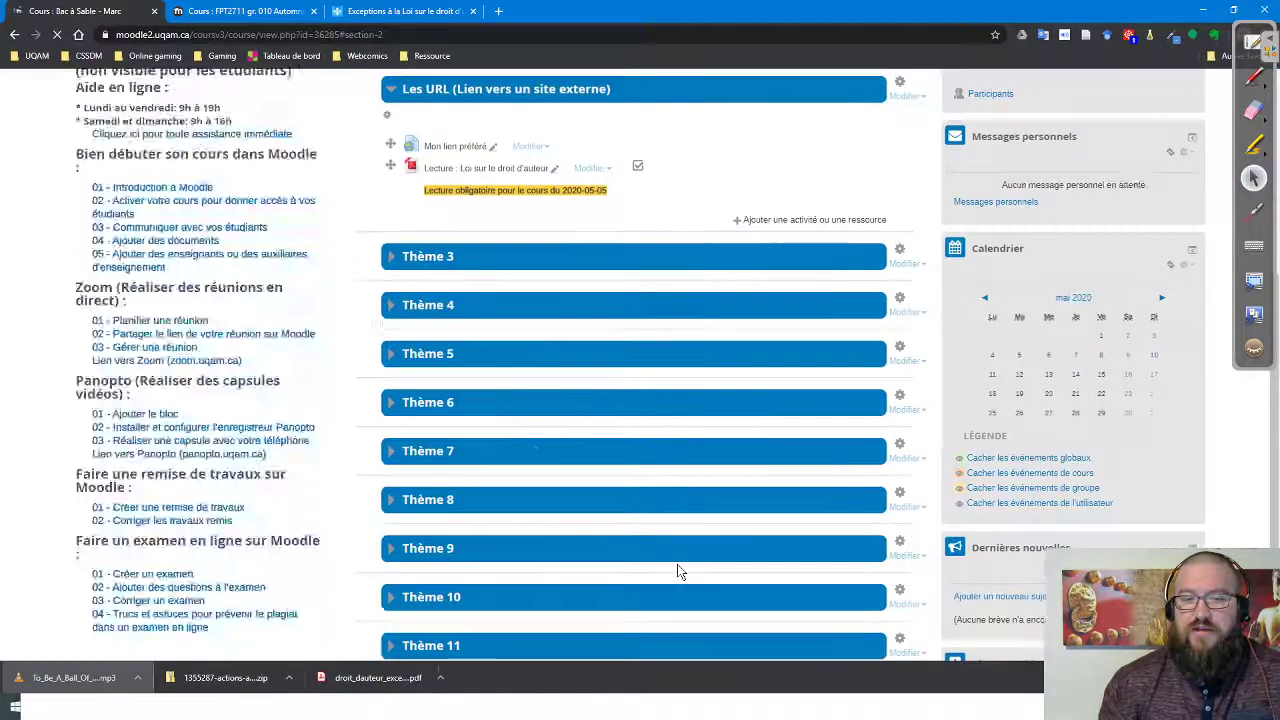
Check the copyright reading link and its highlighted description in the "Les URL (Lien vers un site externe)" section
scroll(678, 591, "up", 2)
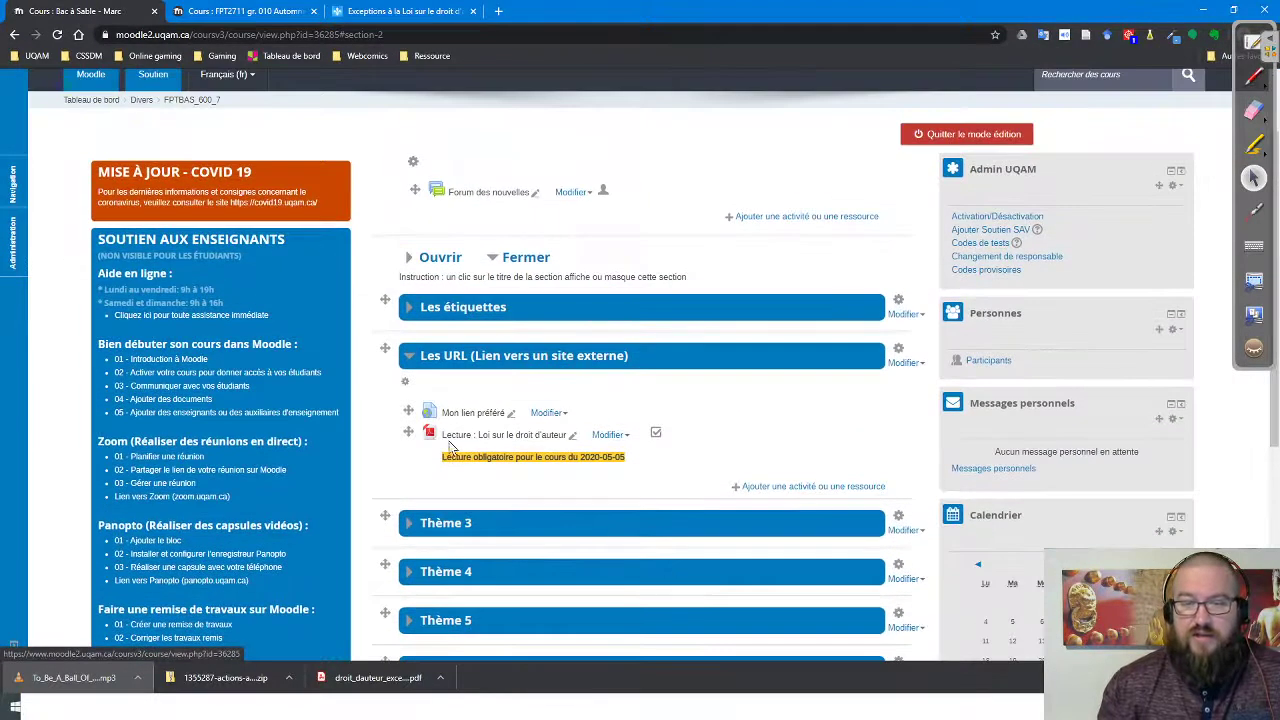
left_click_drag(630, 458, 452, 456)
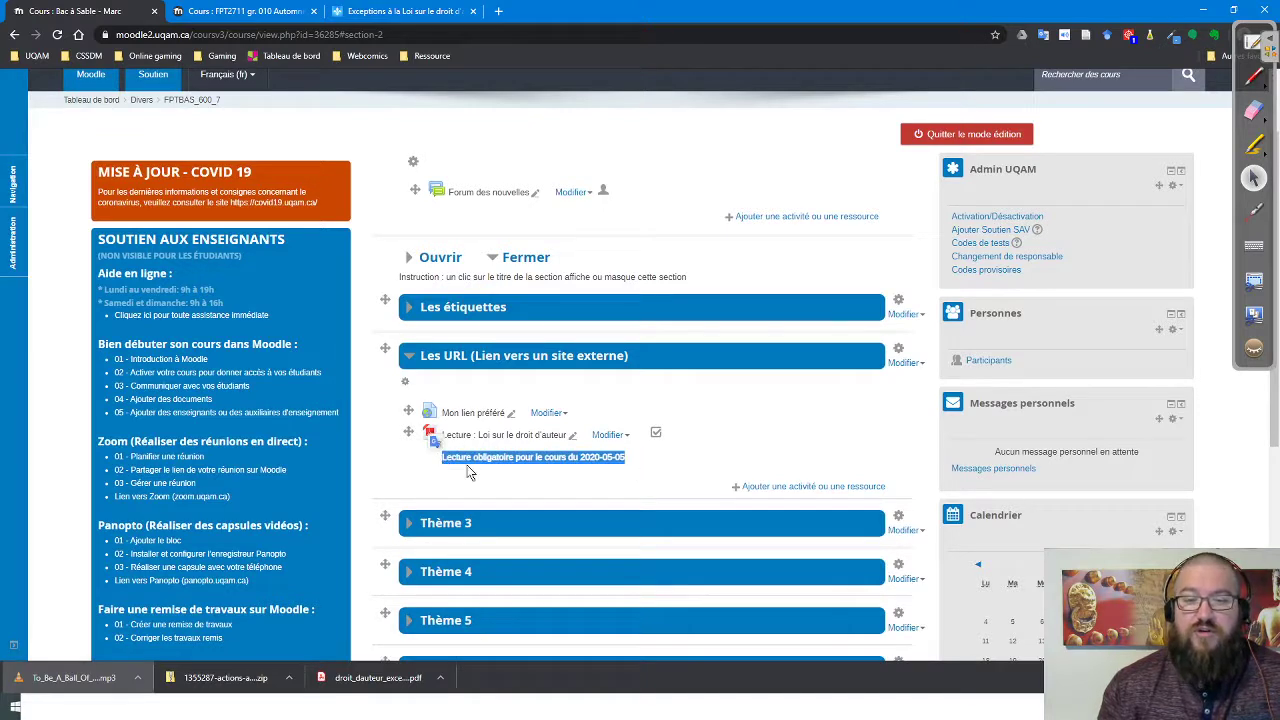
left_click(468, 467)
left_click_drag(643, 460, 416, 457)
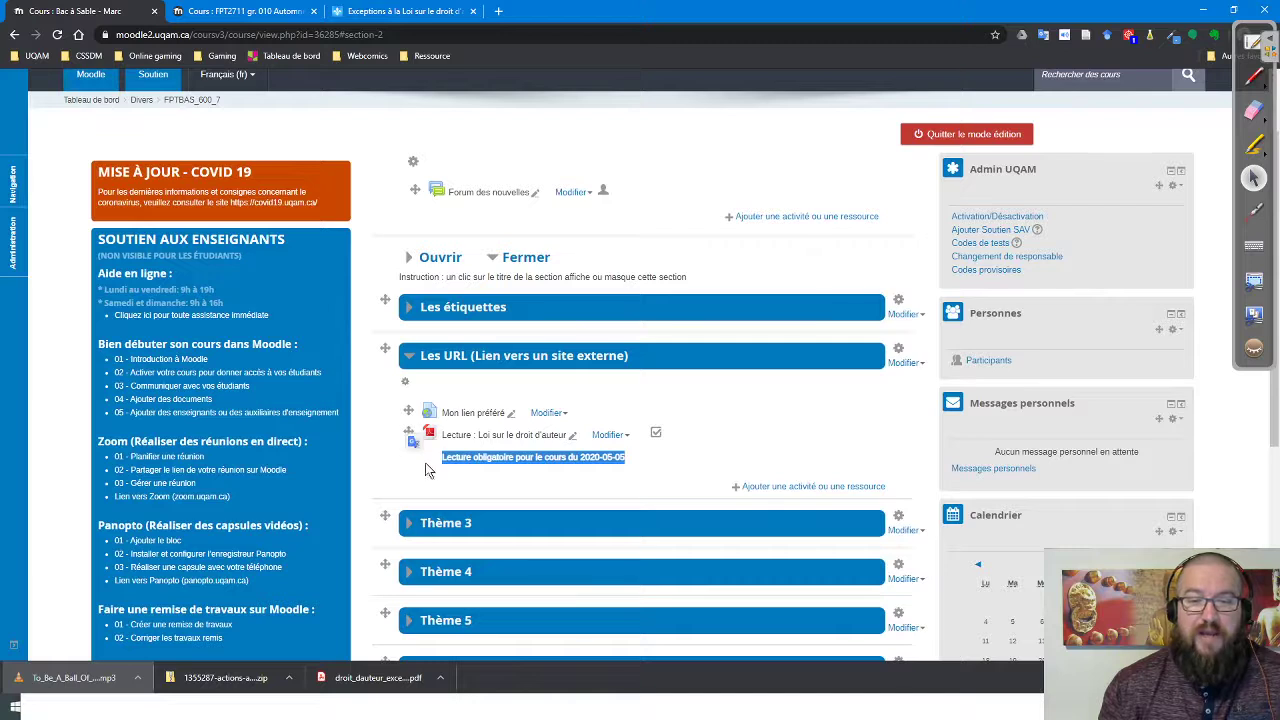
left_click(640, 466)
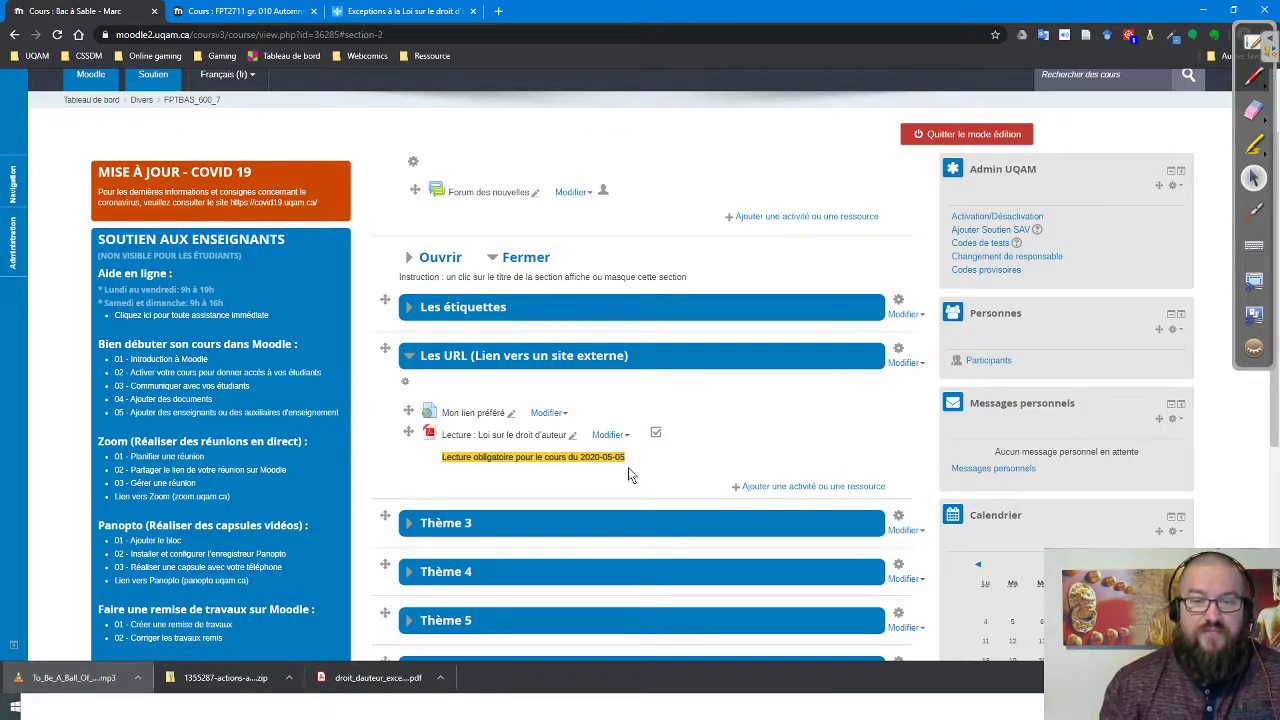
Start adding another URL resource to the "Les URL (Lien vers un site externe)" section
left_click(767, 487)
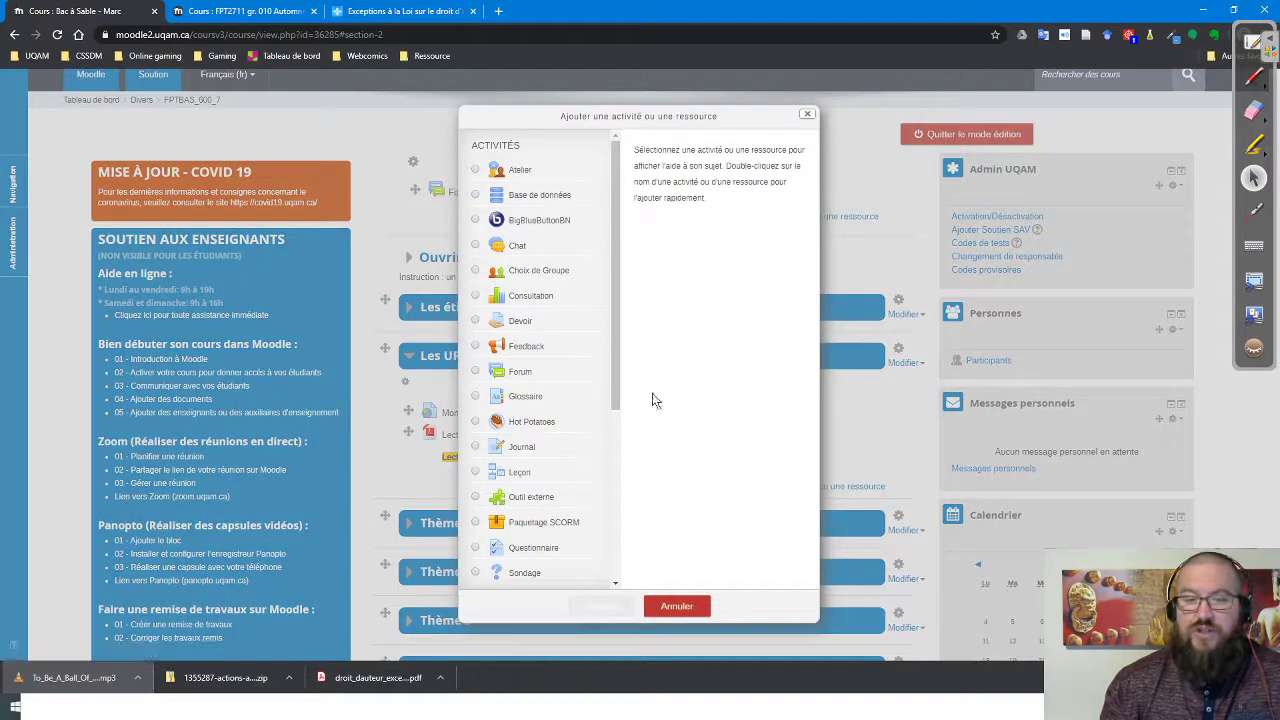
left_click_drag(617, 381, 621, 551)
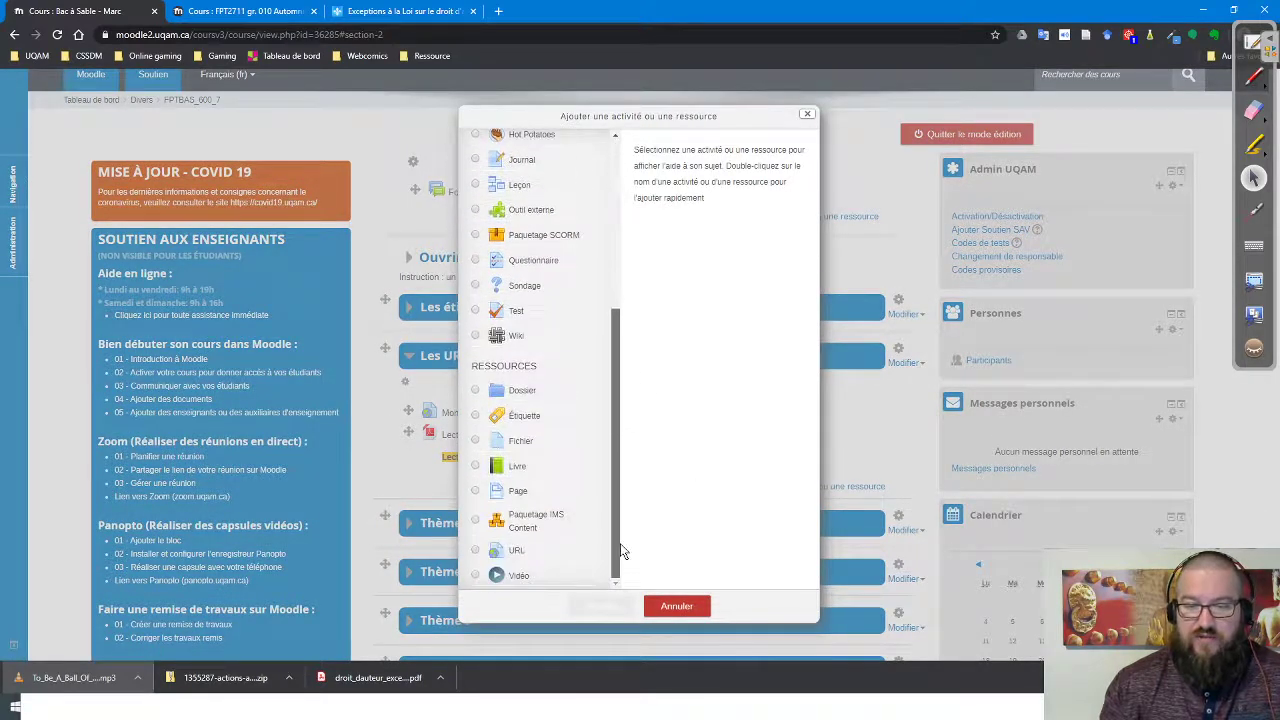
left_click(478, 555)
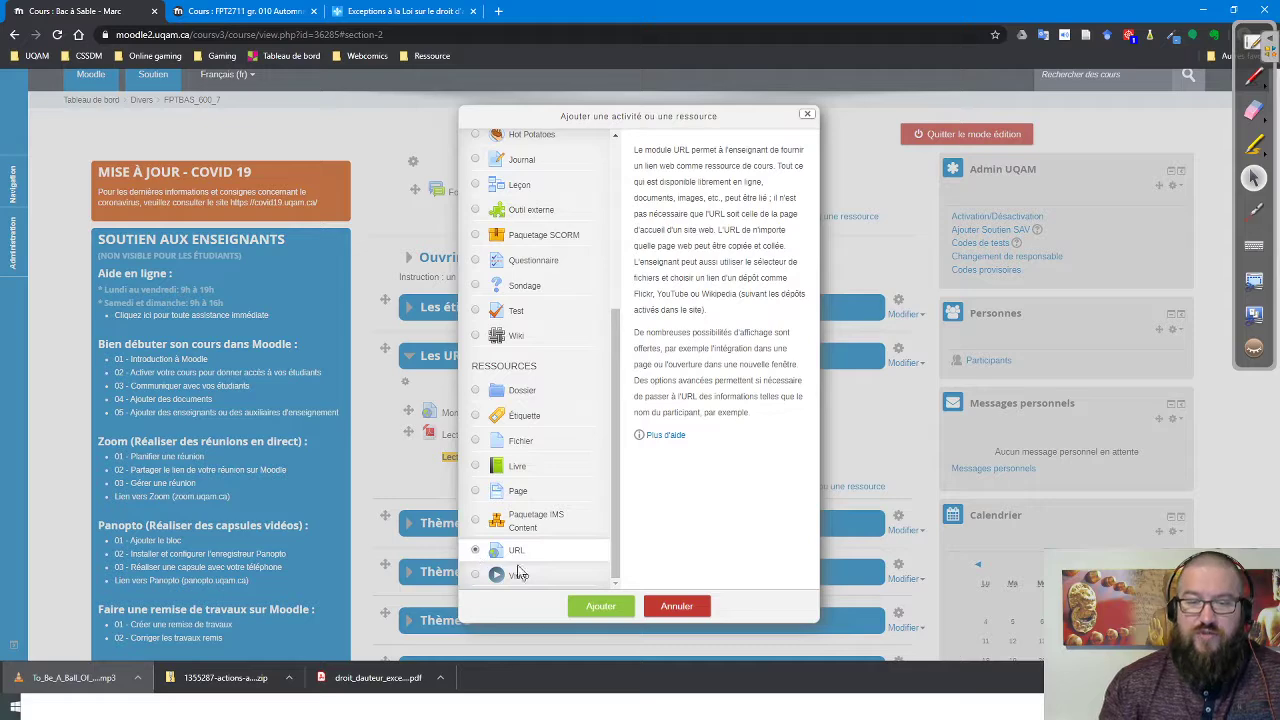
left_click(603, 606)
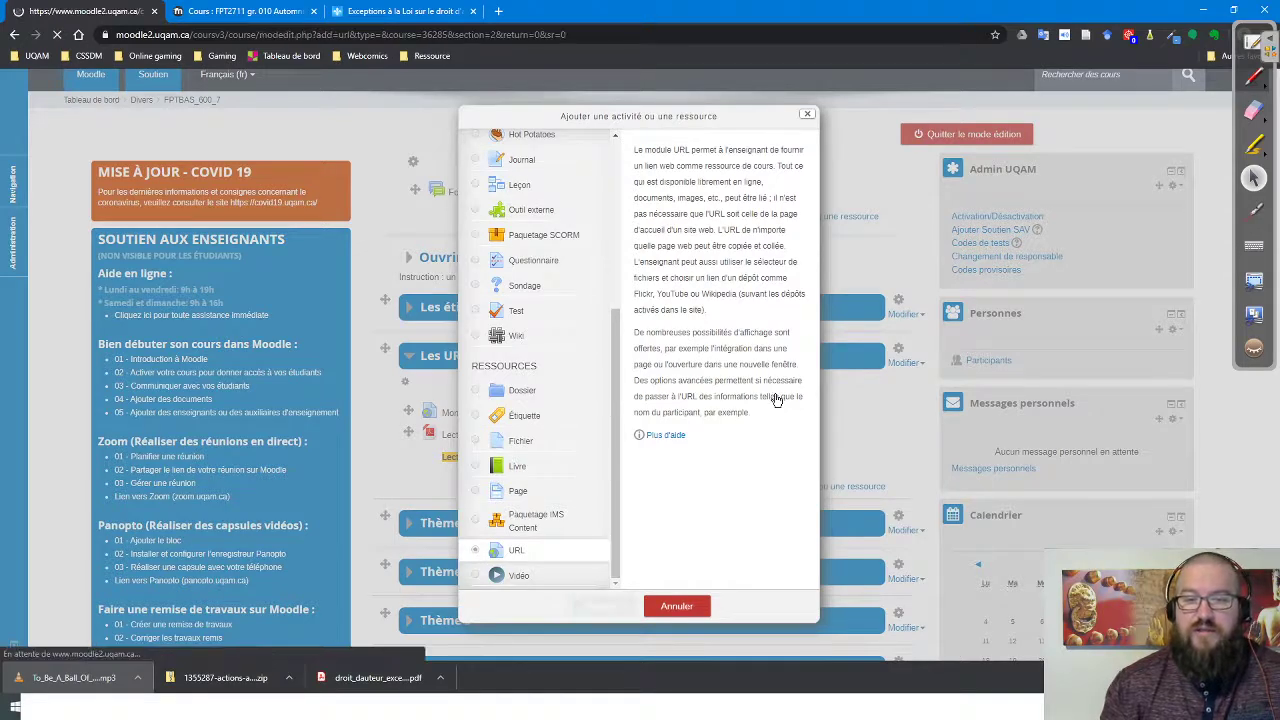
scroll(666, 444, "down", 1)
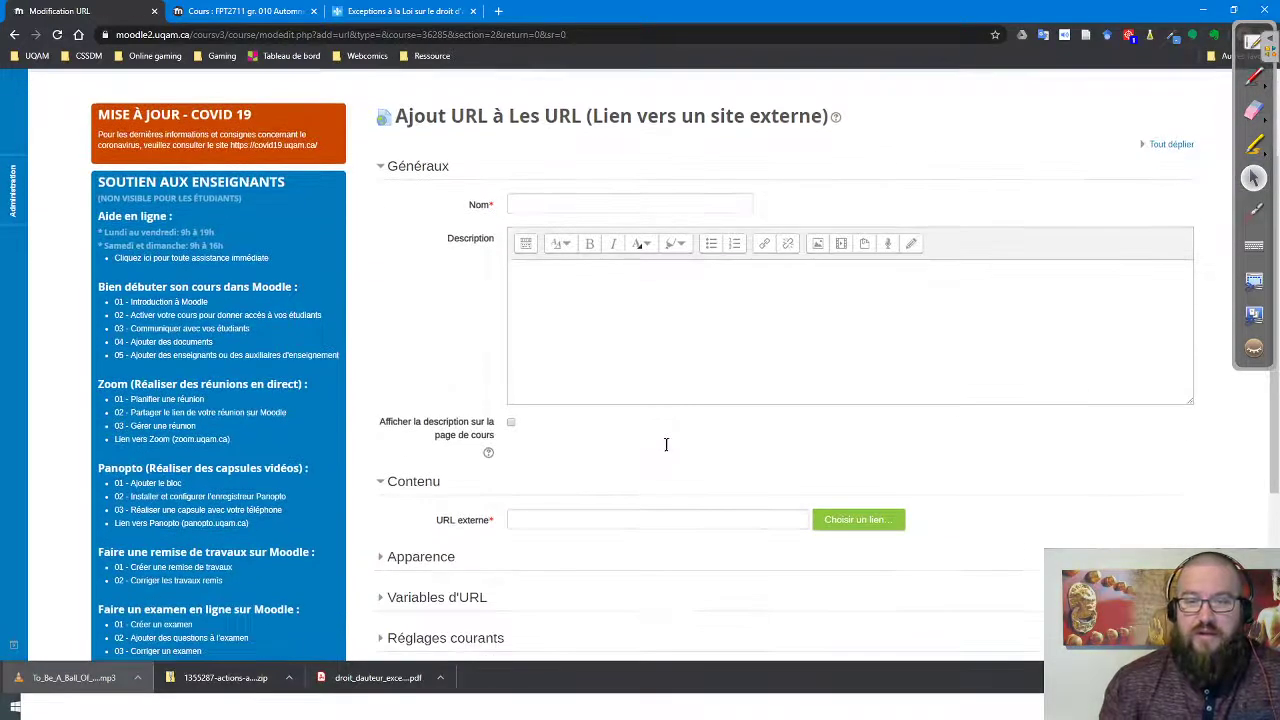
Name the new URL resource "Site important"
left_click(546, 203)
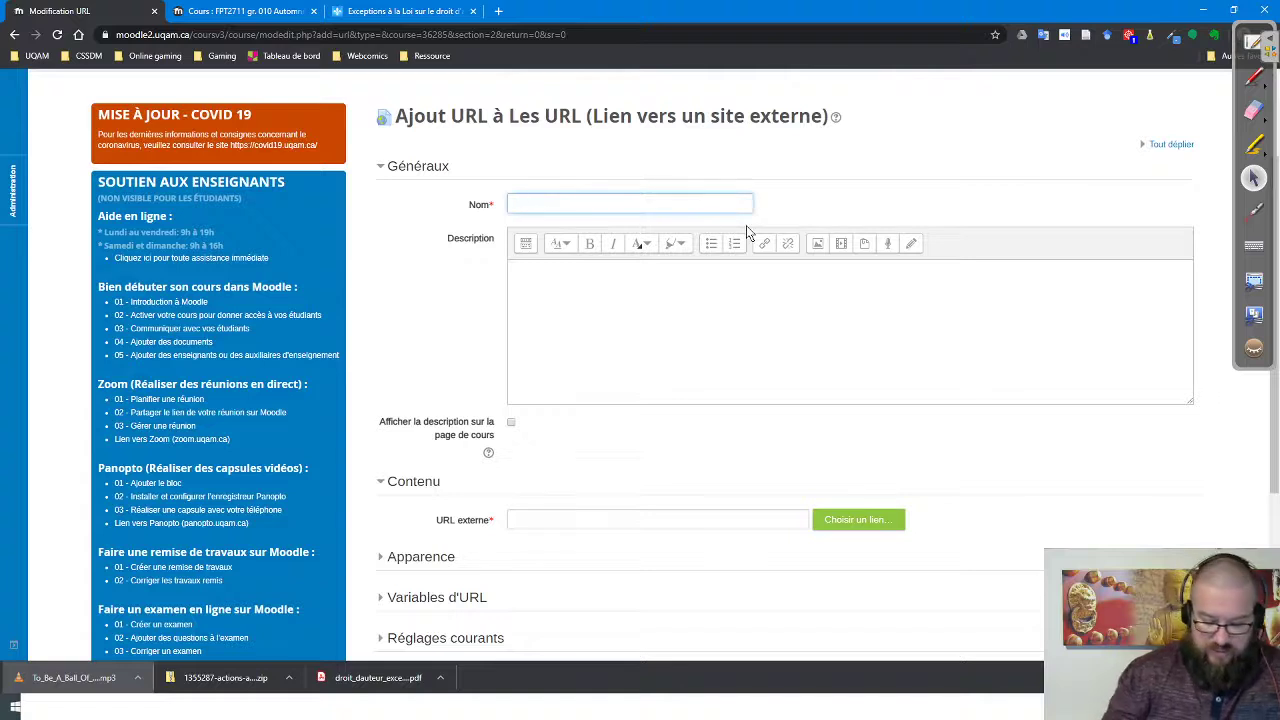
type("Site important")
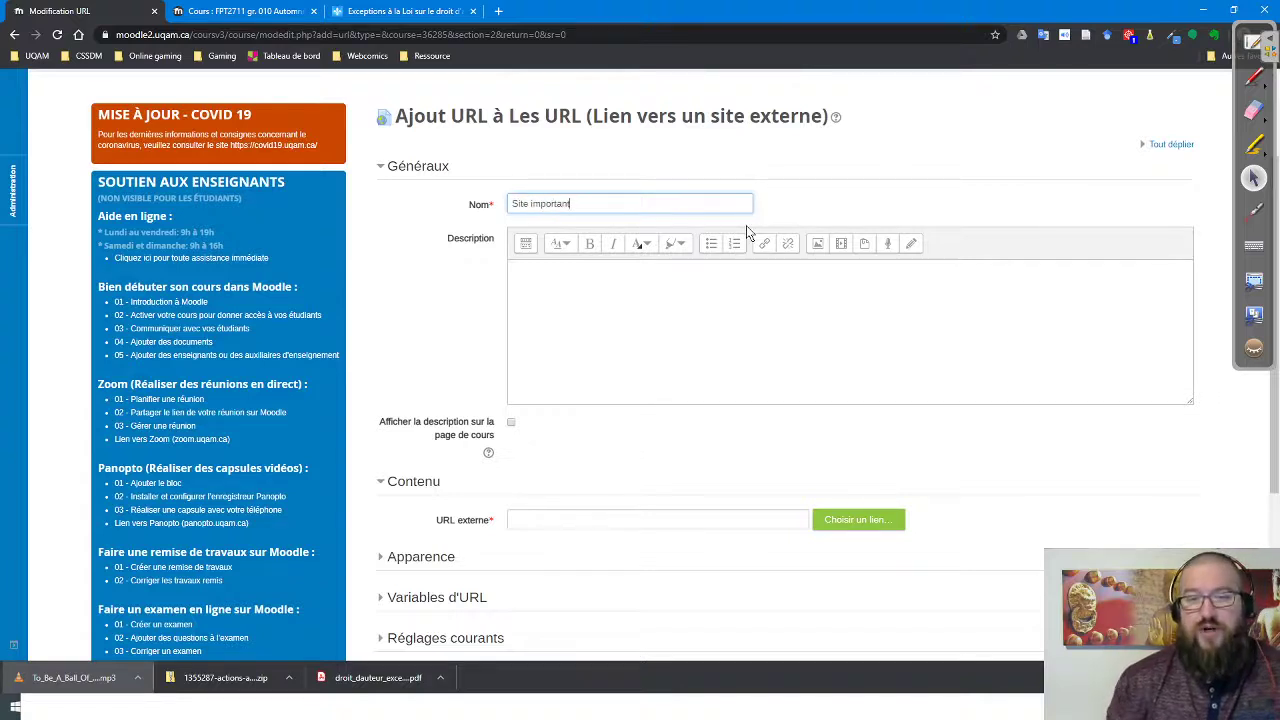
scroll(726, 309, "down", 3)
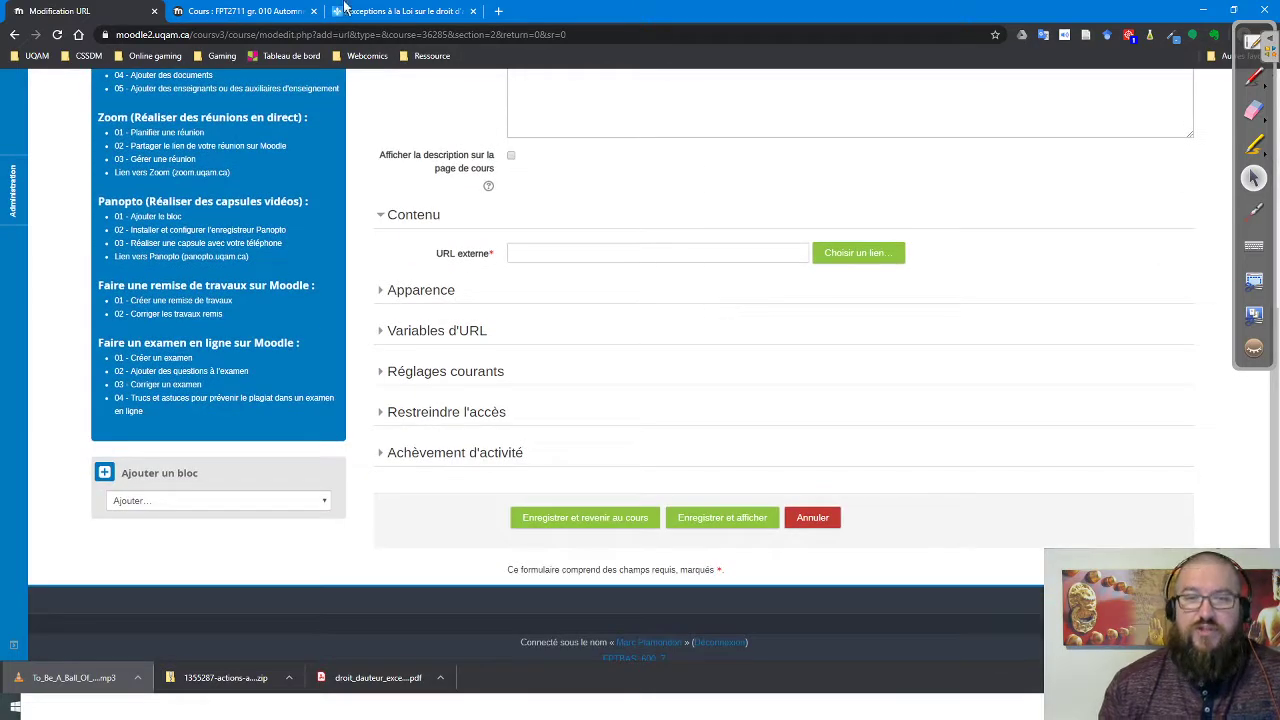
Search Google for "mees exception droit d'auteur" in a new browser tab and open the Québec education ministry's "Droit d'auteur" page
left_click(435, 10)
left_click(498, 10)
type("mees")
key("Return")
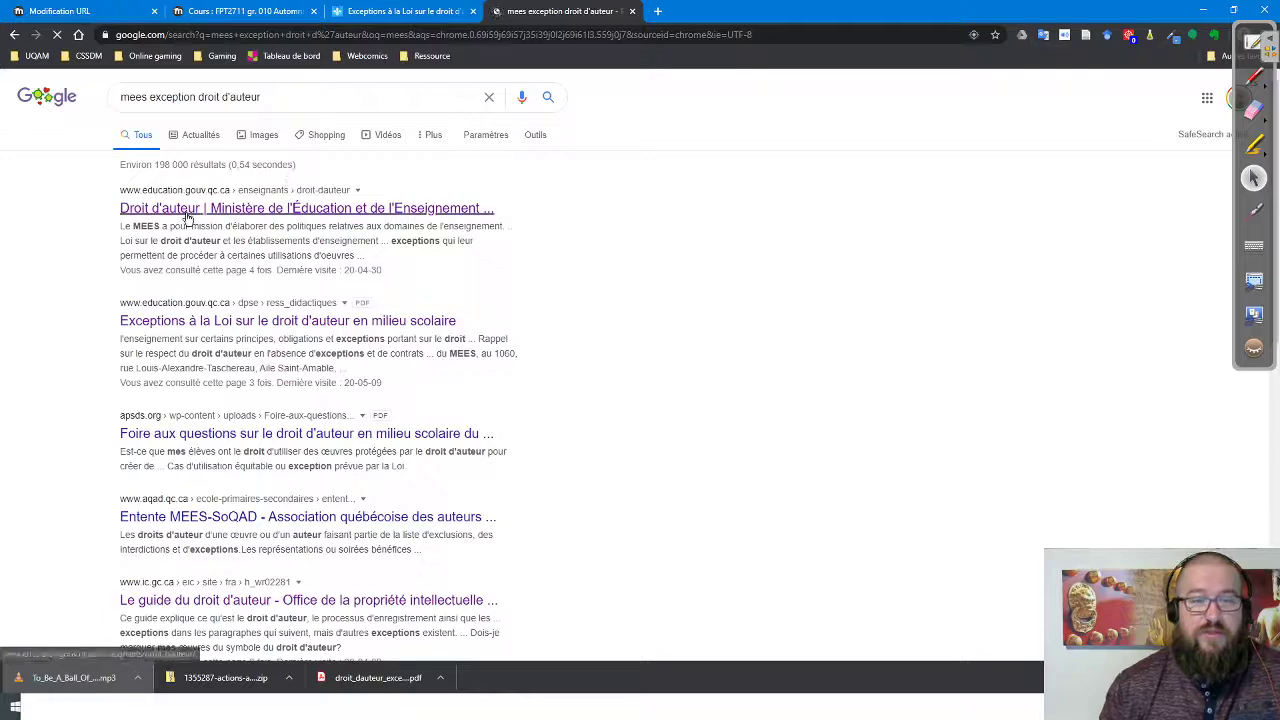
left_click(330, 208)
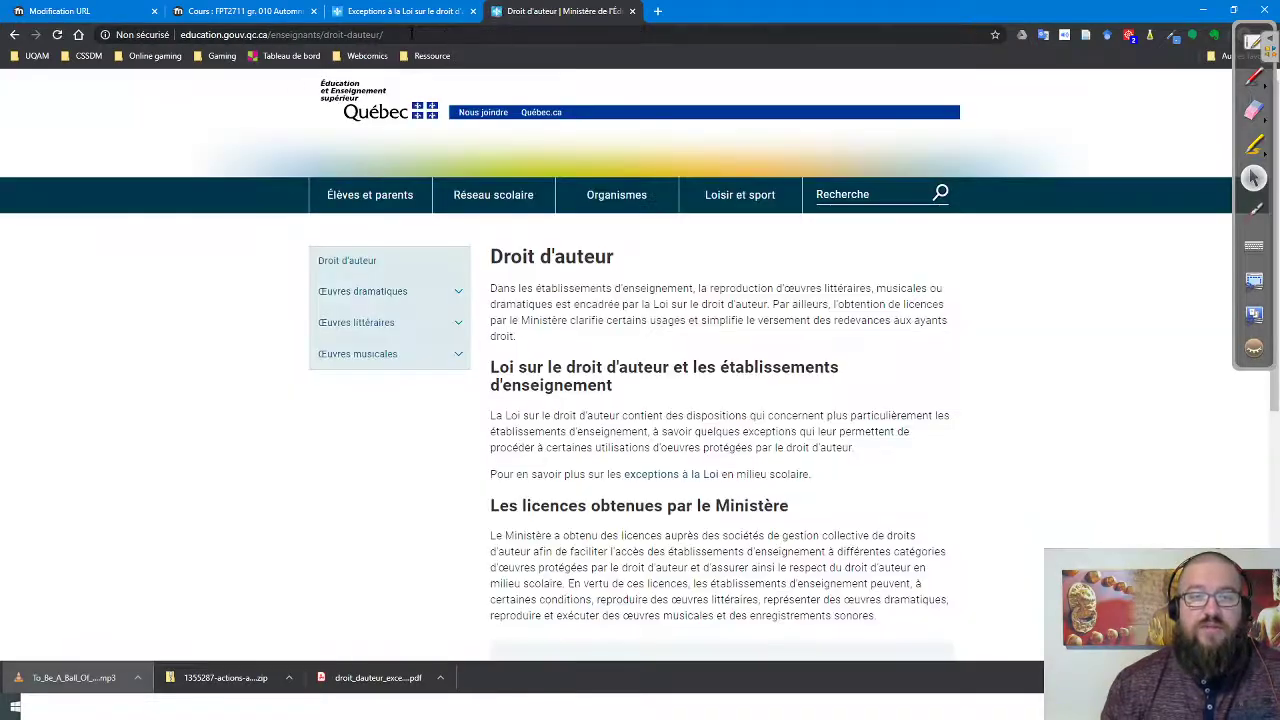
Copy the ministry page's address and paste it as the external URL (URL externe) of the new Moodle resource
left_click(548, 34)
key("ctrl+c")
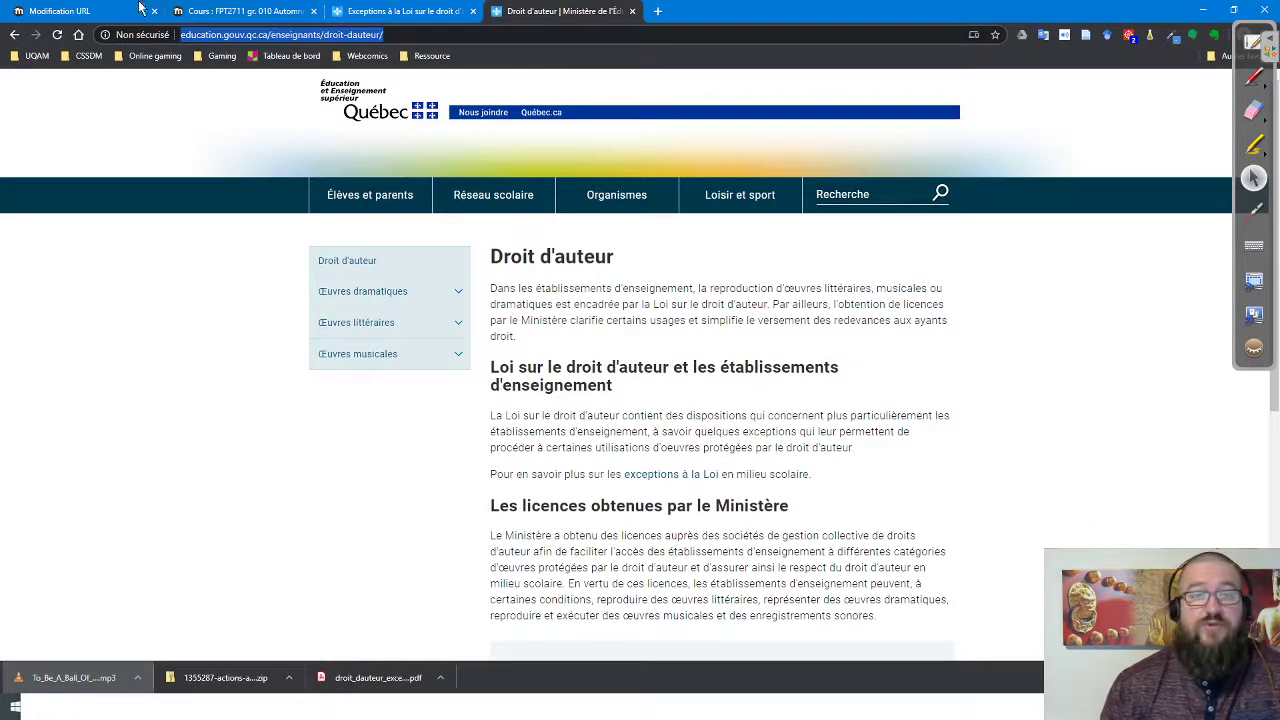
left_click(94, 10)
left_click(547, 252)
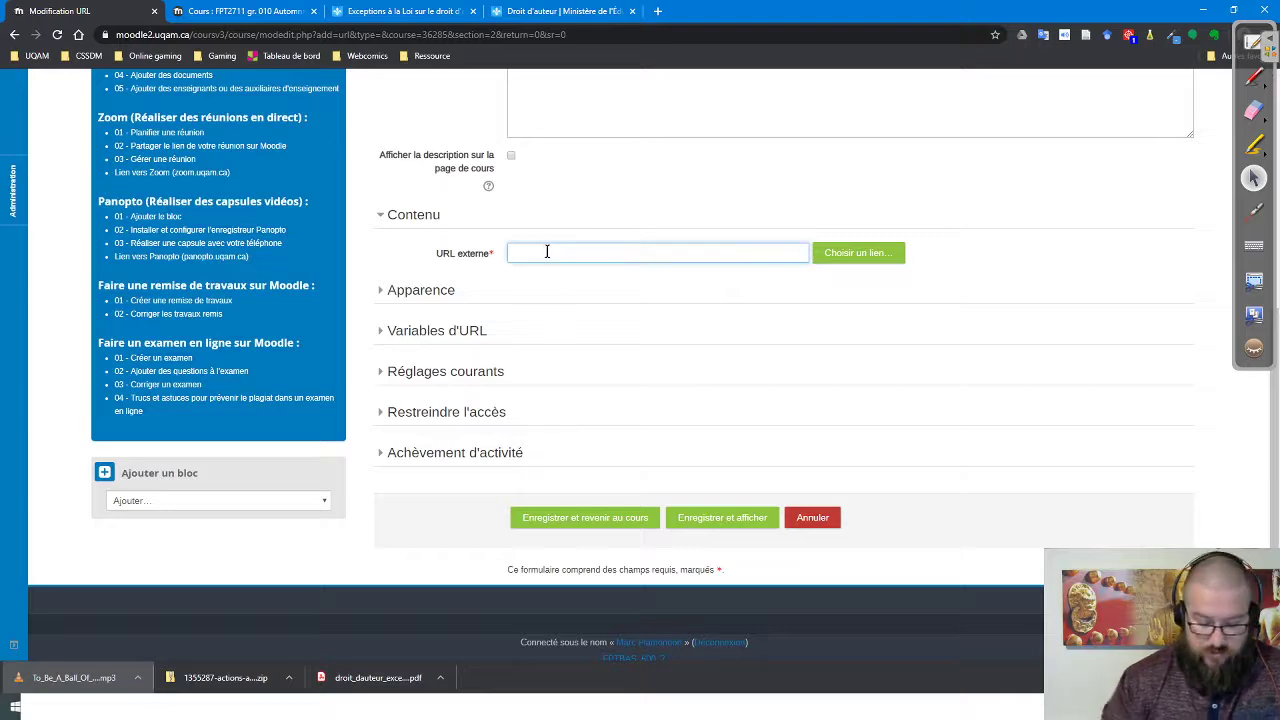
key("ctrl+v")
Set the link's display mode (Affichage) to "Ouvrir" in the appearance settings
left_click(421, 290)
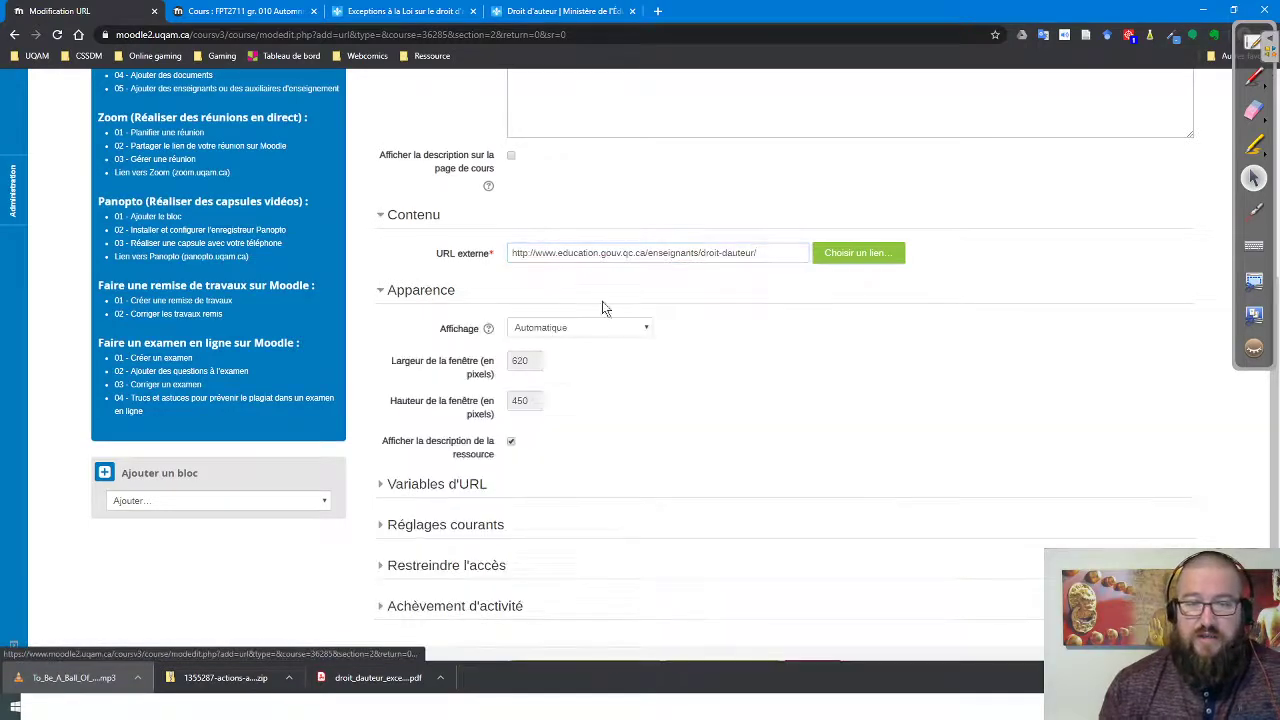
scroll(660, 405, "down", 2)
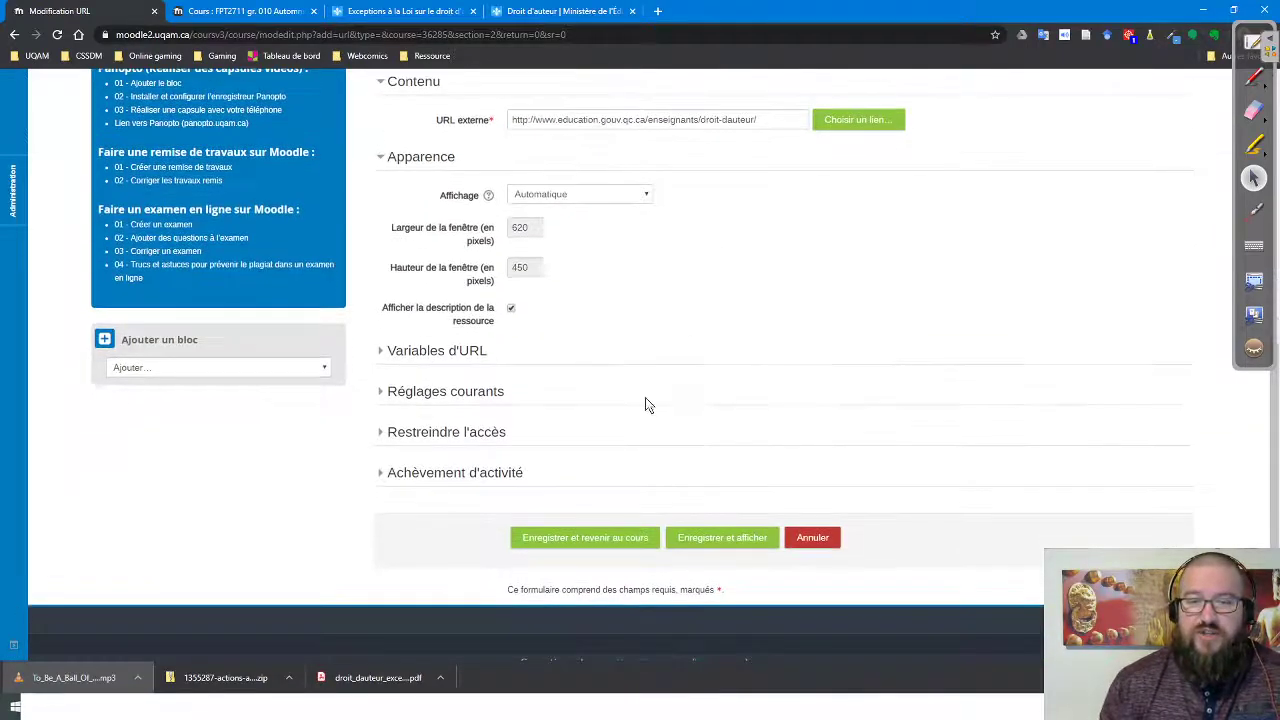
left_click(557, 196)
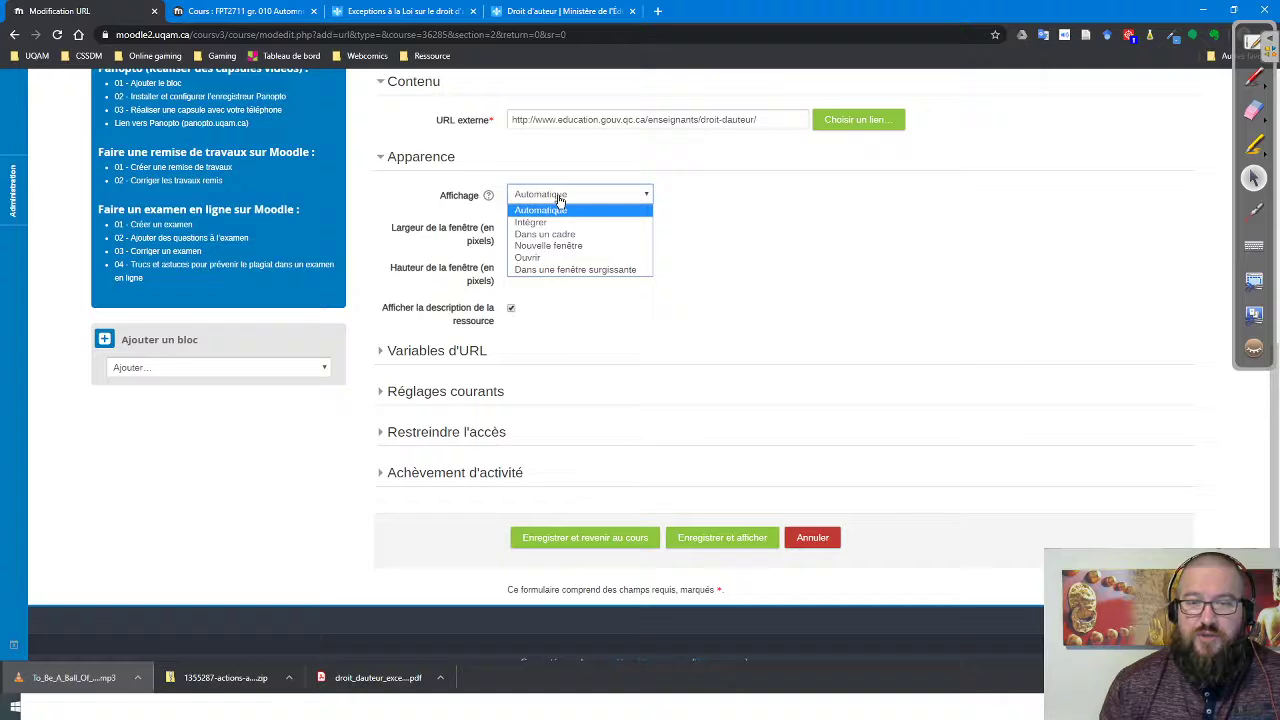
left_click(527, 257)
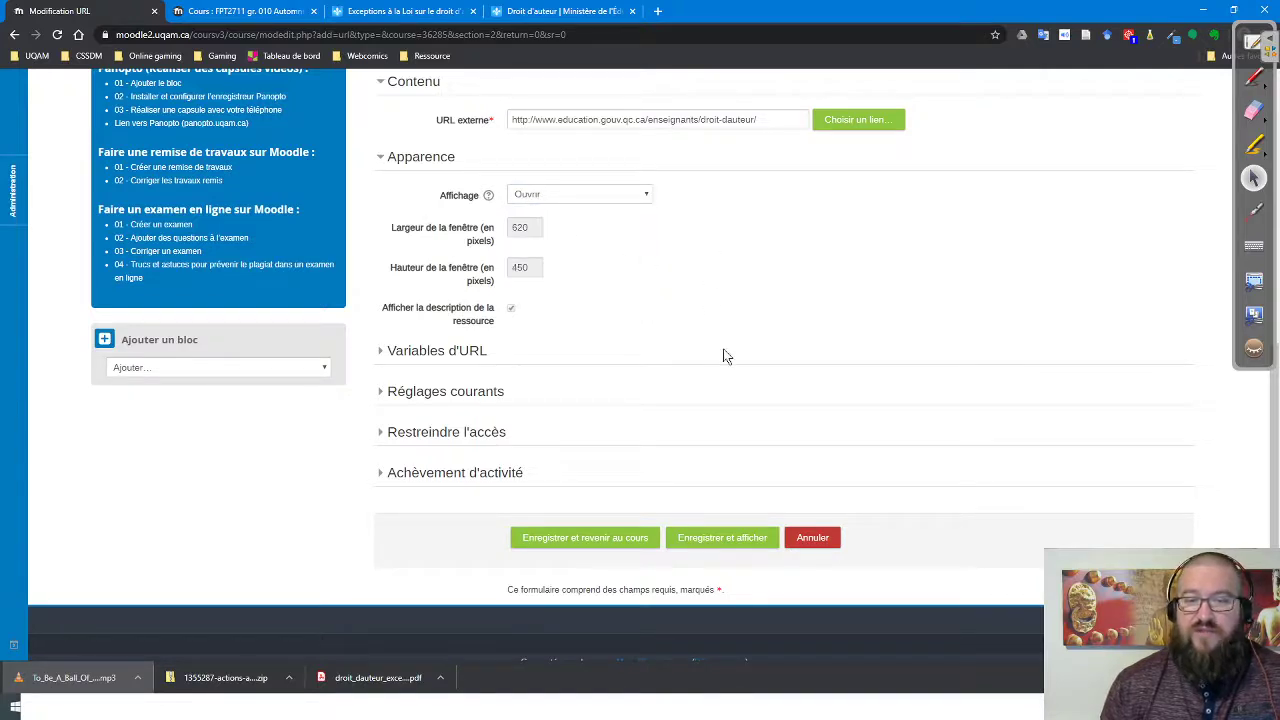
Set completion tracking to "Afficher l'activité comme terminée dès que les conditions sont remplies" and require students to view the activity
scroll(712, 335, "down", 1)
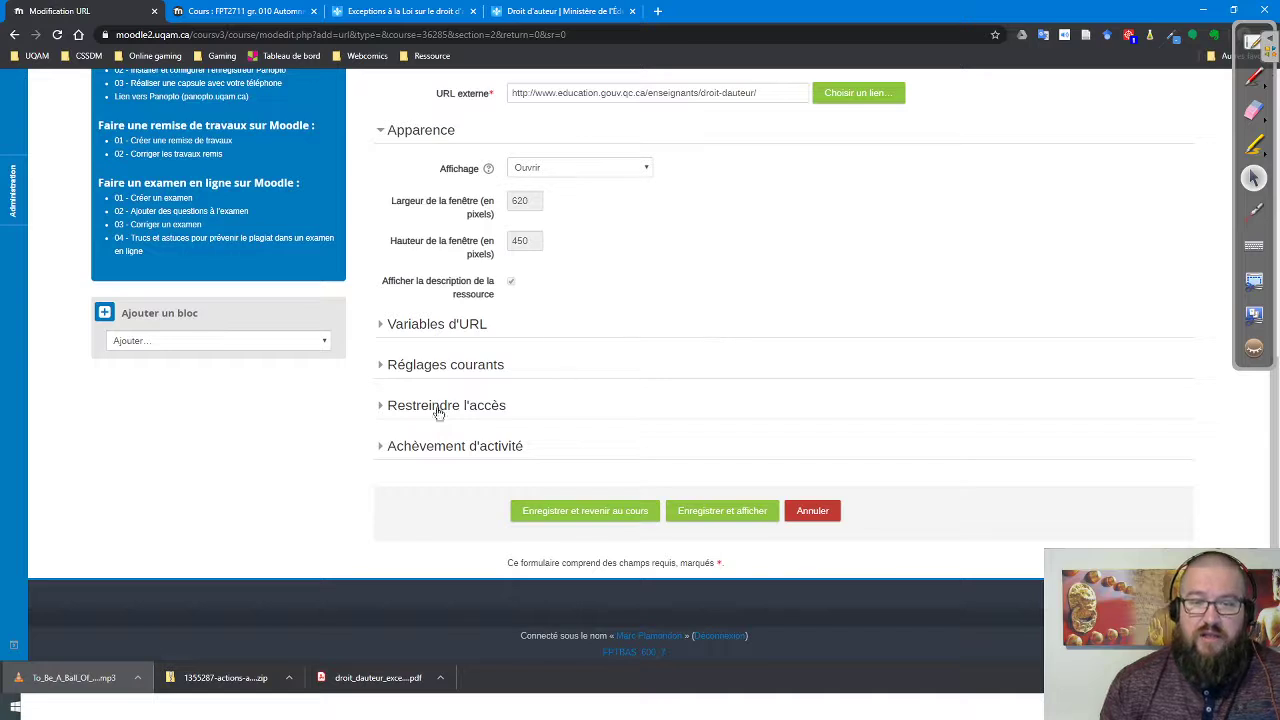
left_click(462, 447)
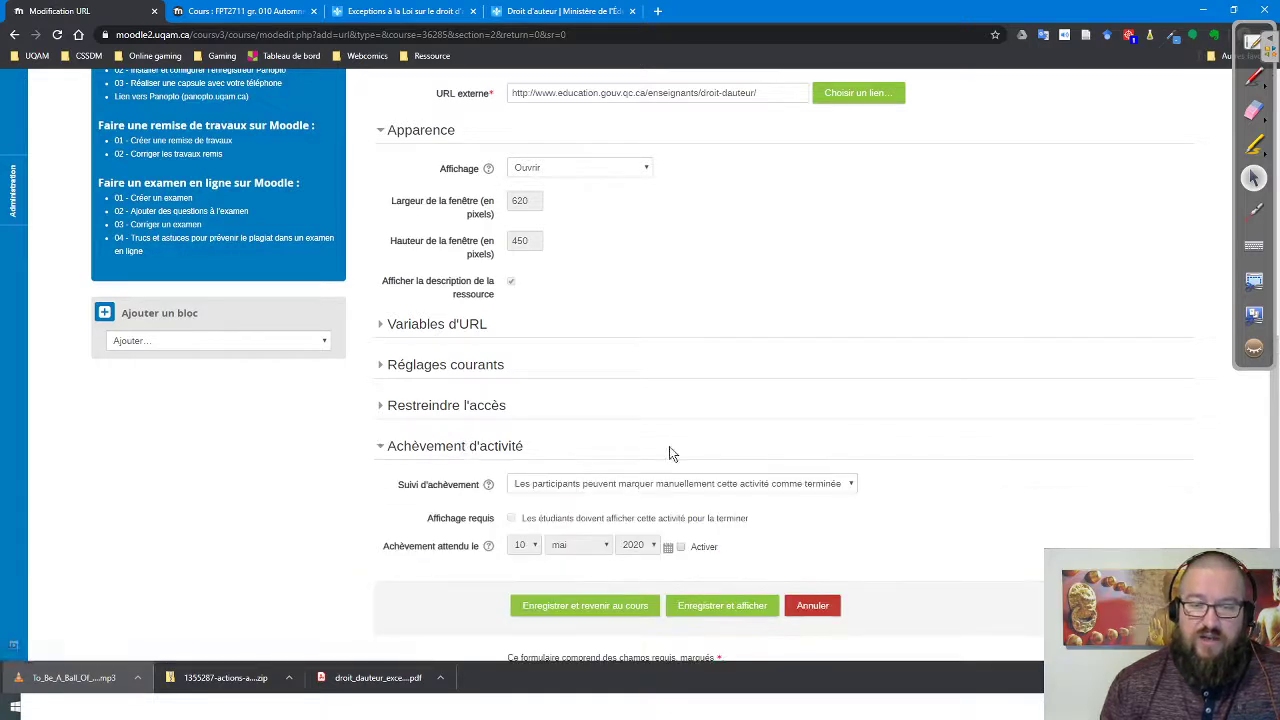
left_click(592, 486)
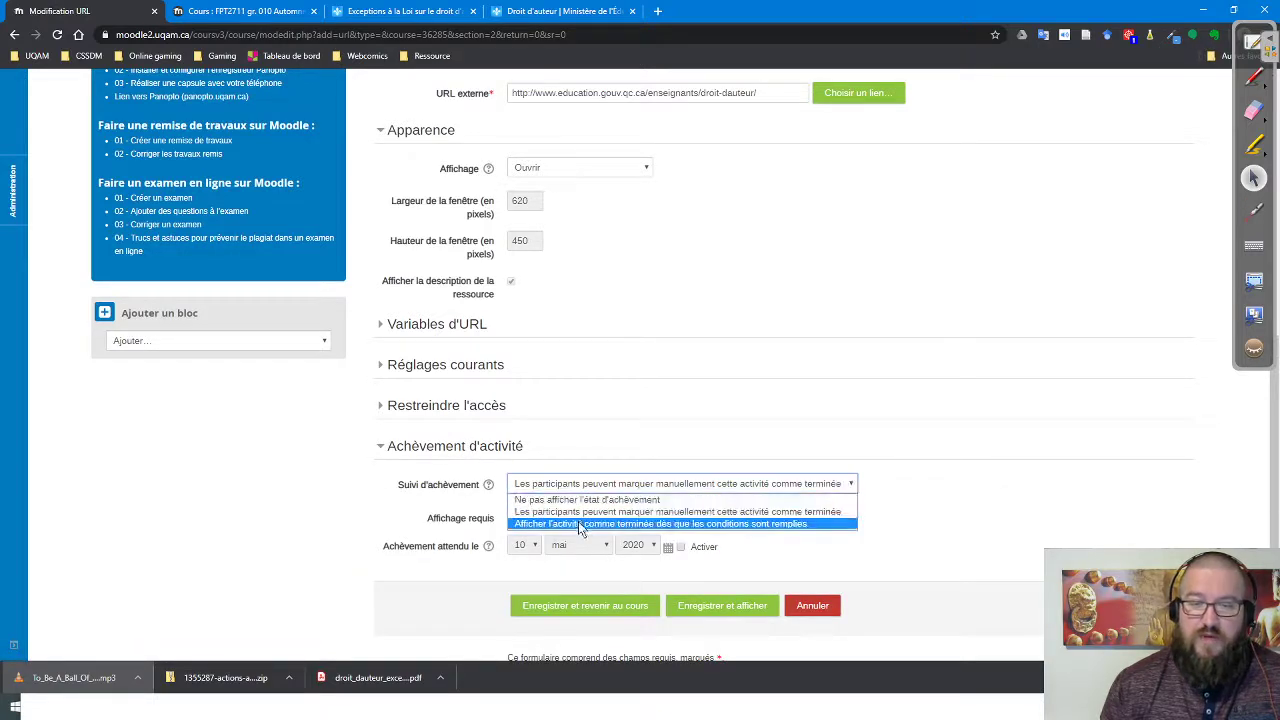
left_click(679, 523)
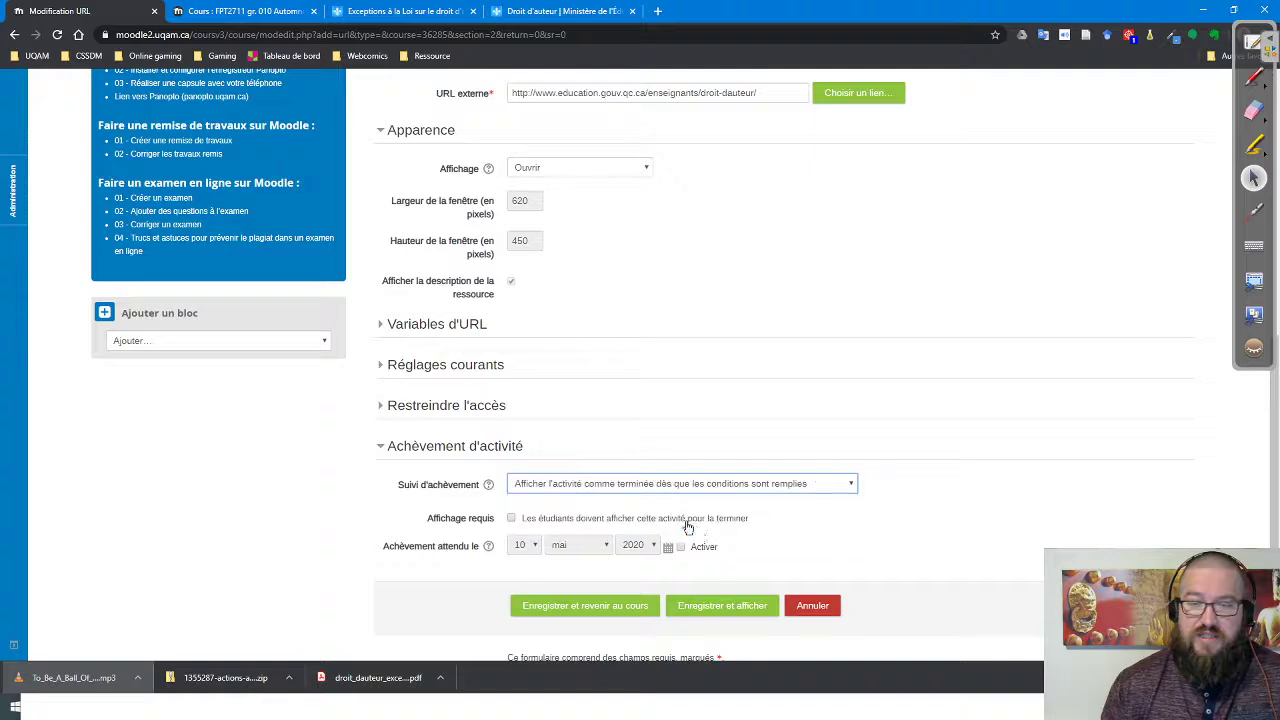
left_click(511, 520)
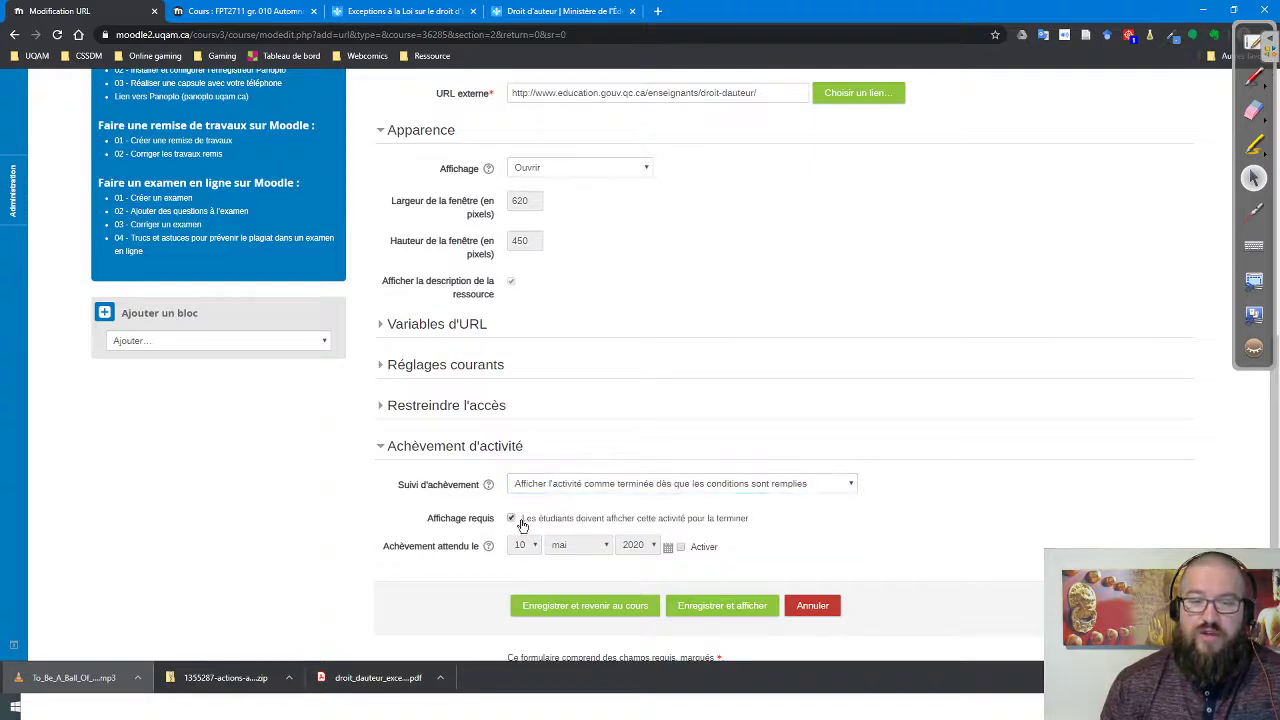
left_click_drag(520, 519, 740, 521)
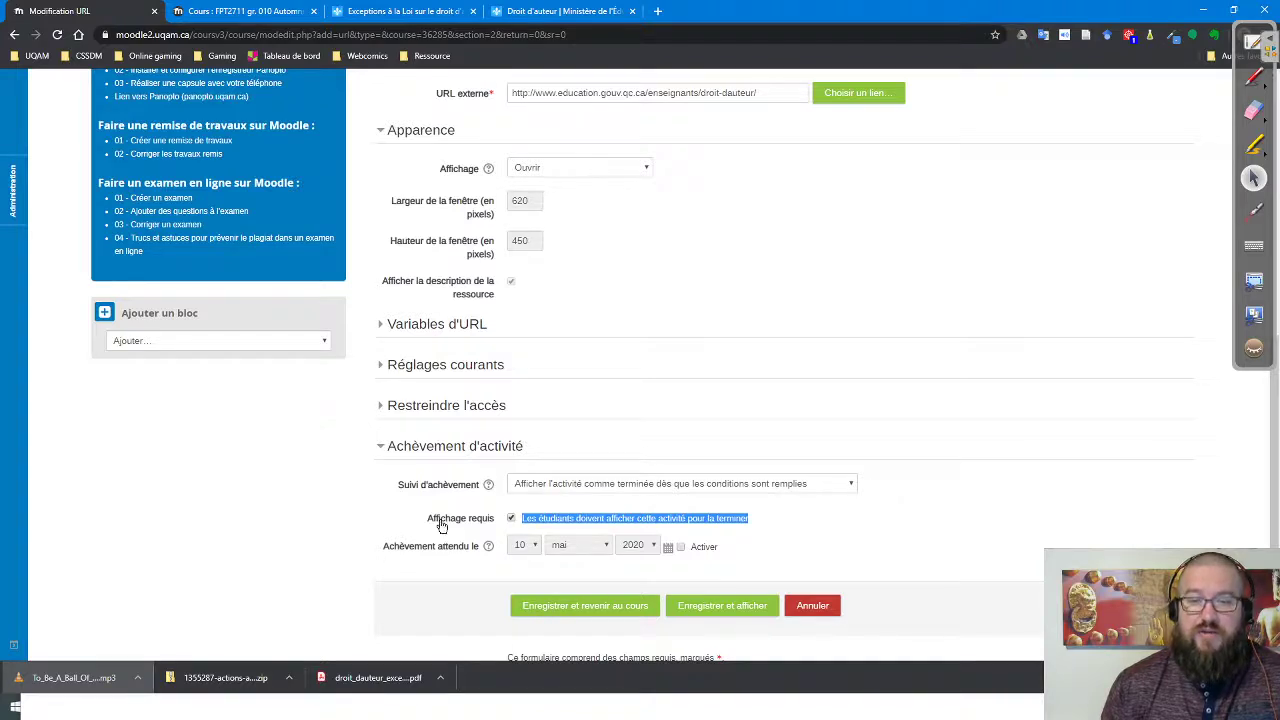
Save the "Site important" link and return to the course page
left_click(613, 610)
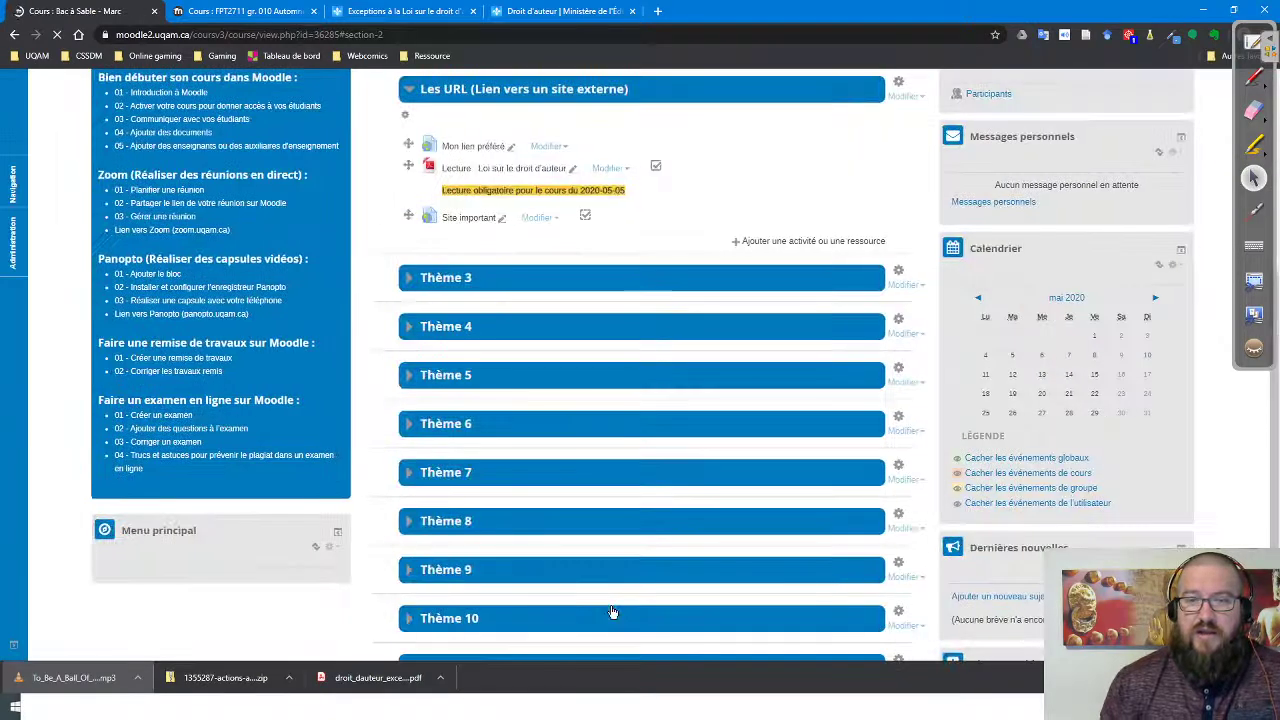
scroll(634, 509, "up", 3)
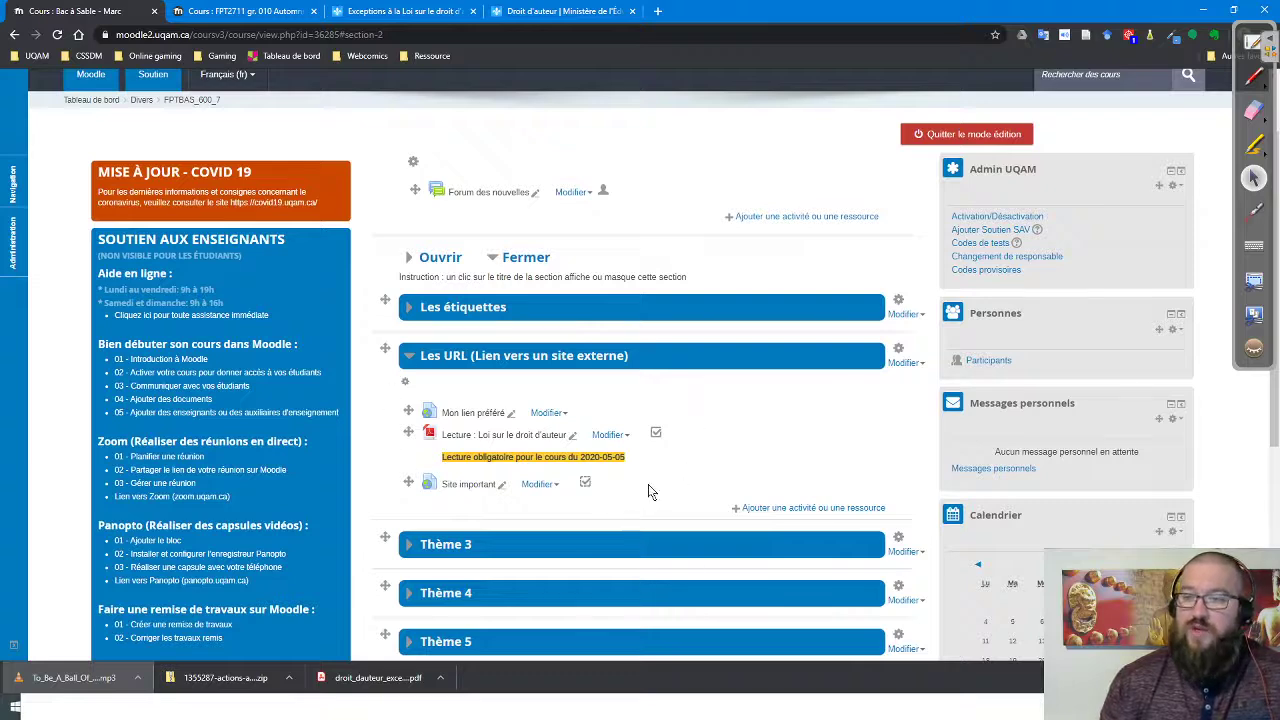
scroll(594, 303, "up", 1)
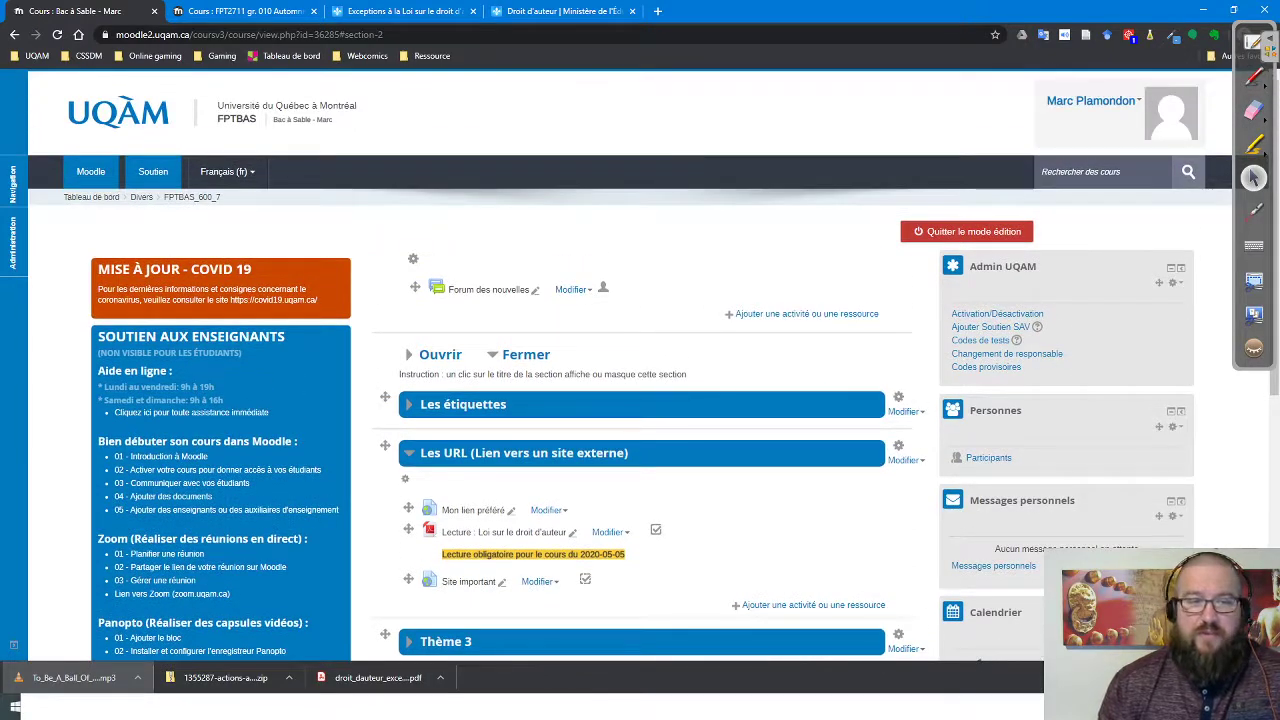
Switch to the student role (Étudiant) to view the course as a student
mouse_move(16, 260)
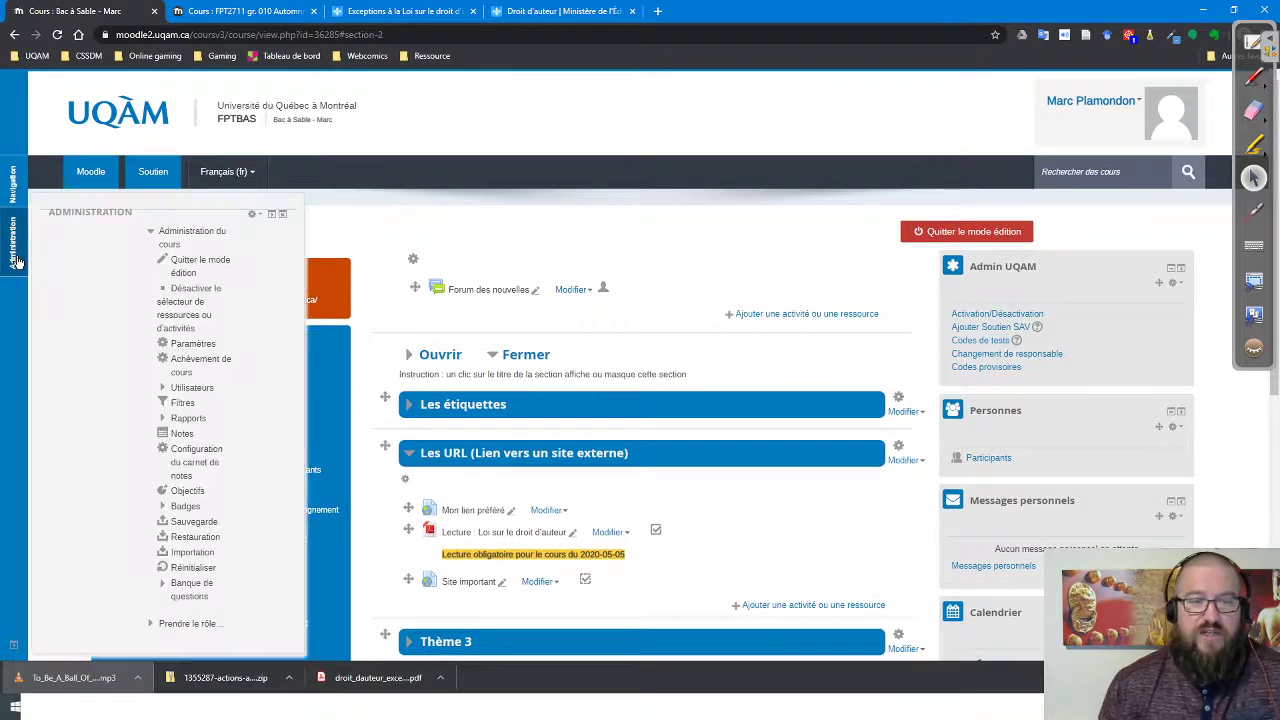
left_click(198, 626)
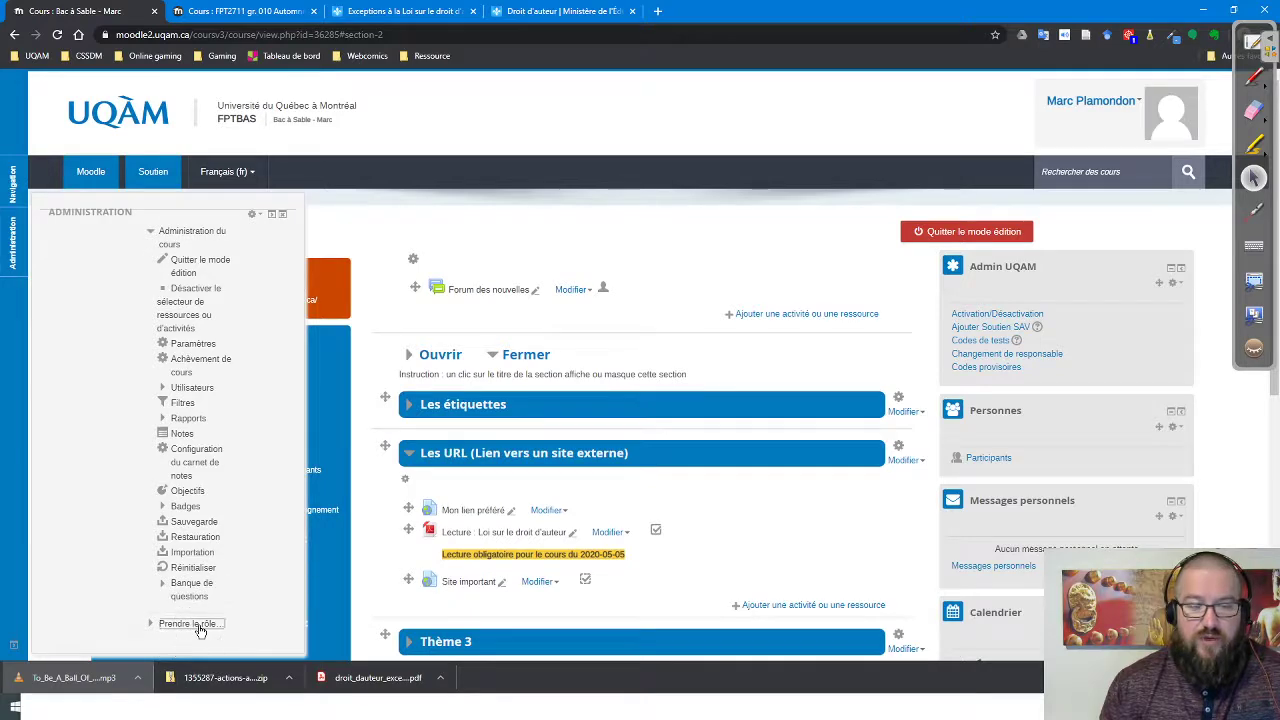
left_click(192, 597)
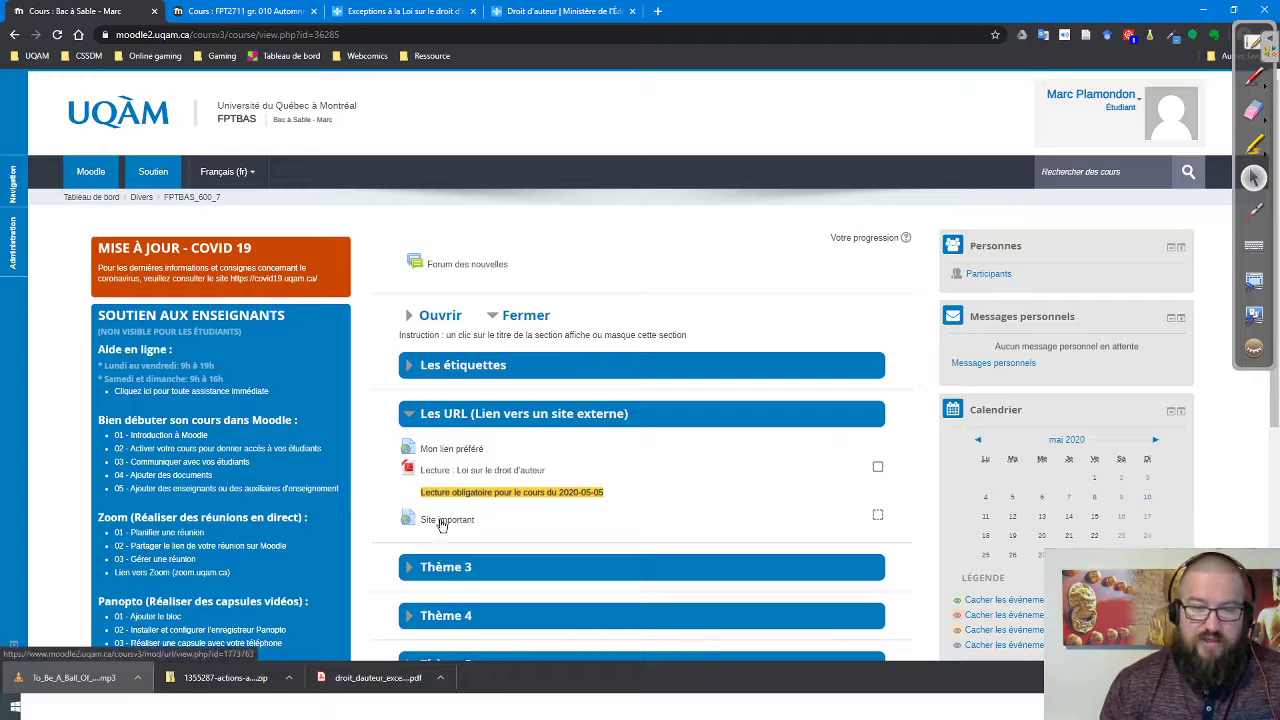
Mark the "Lecture : Loi sur le droit d'auteur" resource as completed
left_click_drag(565, 478, 408, 472)
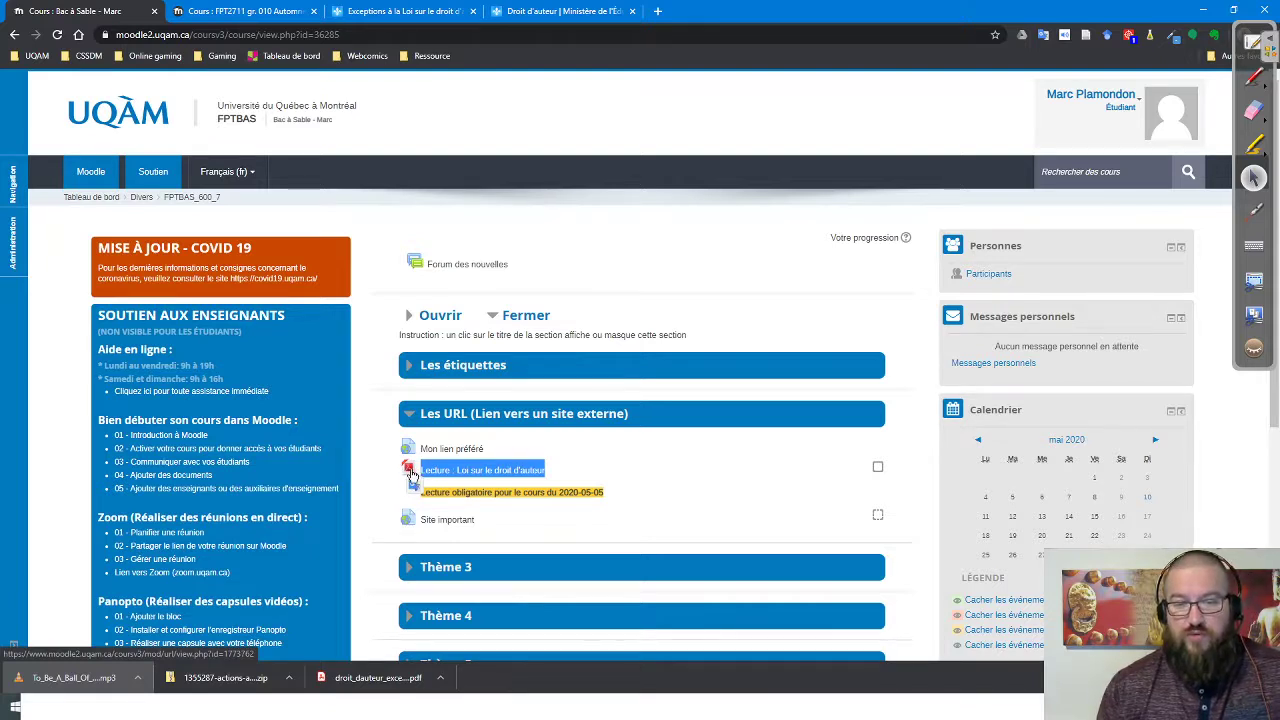
left_click_drag(495, 479, 877, 471)
left_click(877, 468)
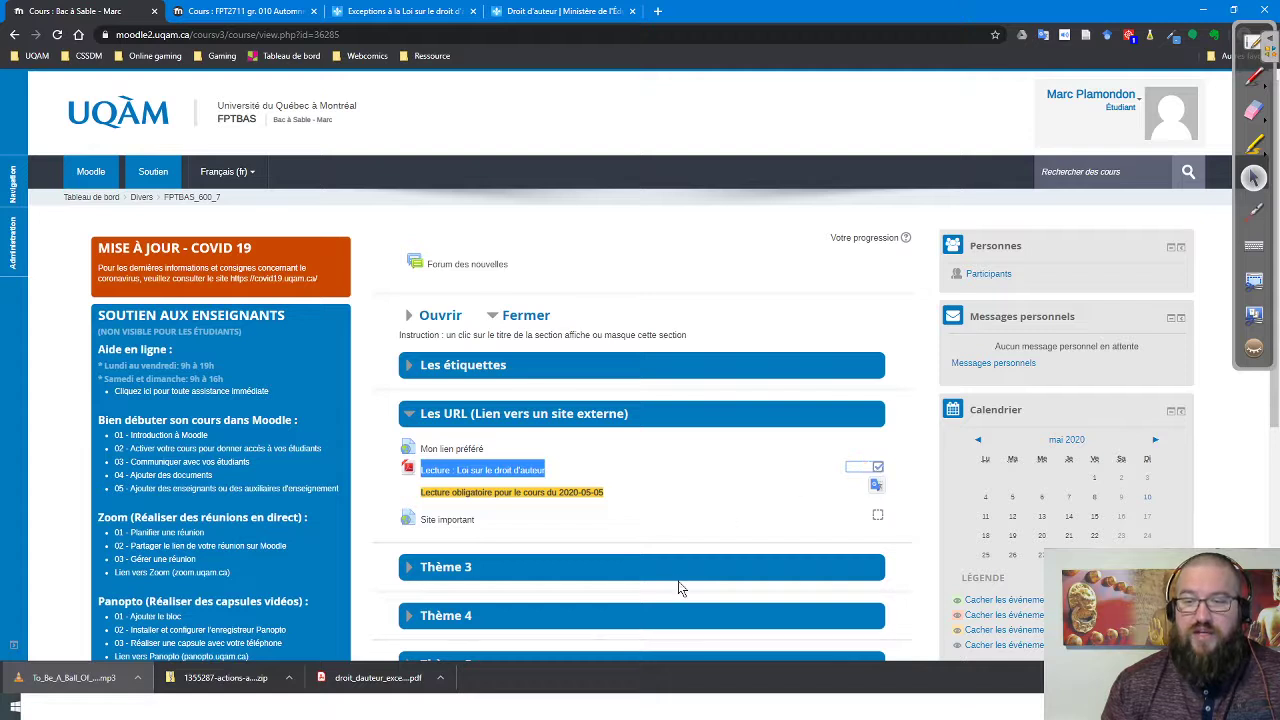
Test the "Mon lien préféré" and "Site important" links, return to the course after each, and check the completion box of "Site important"
left_click(485, 449)
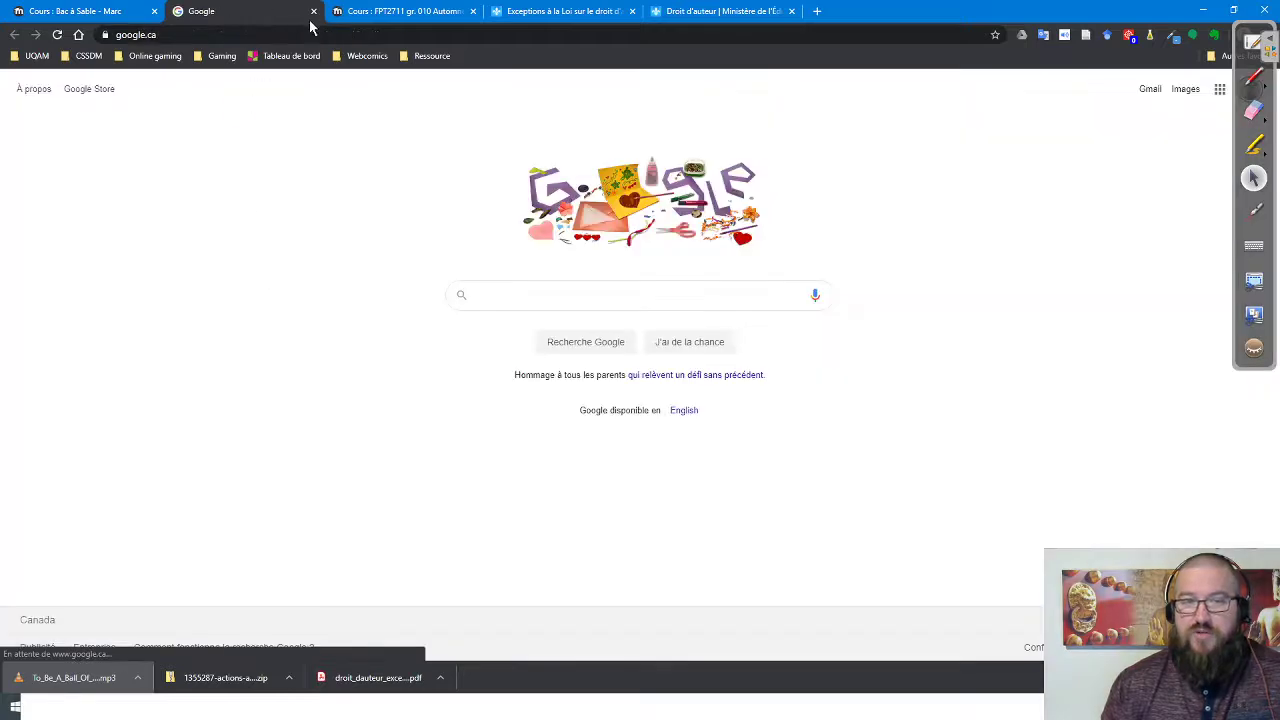
left_click(313, 11)
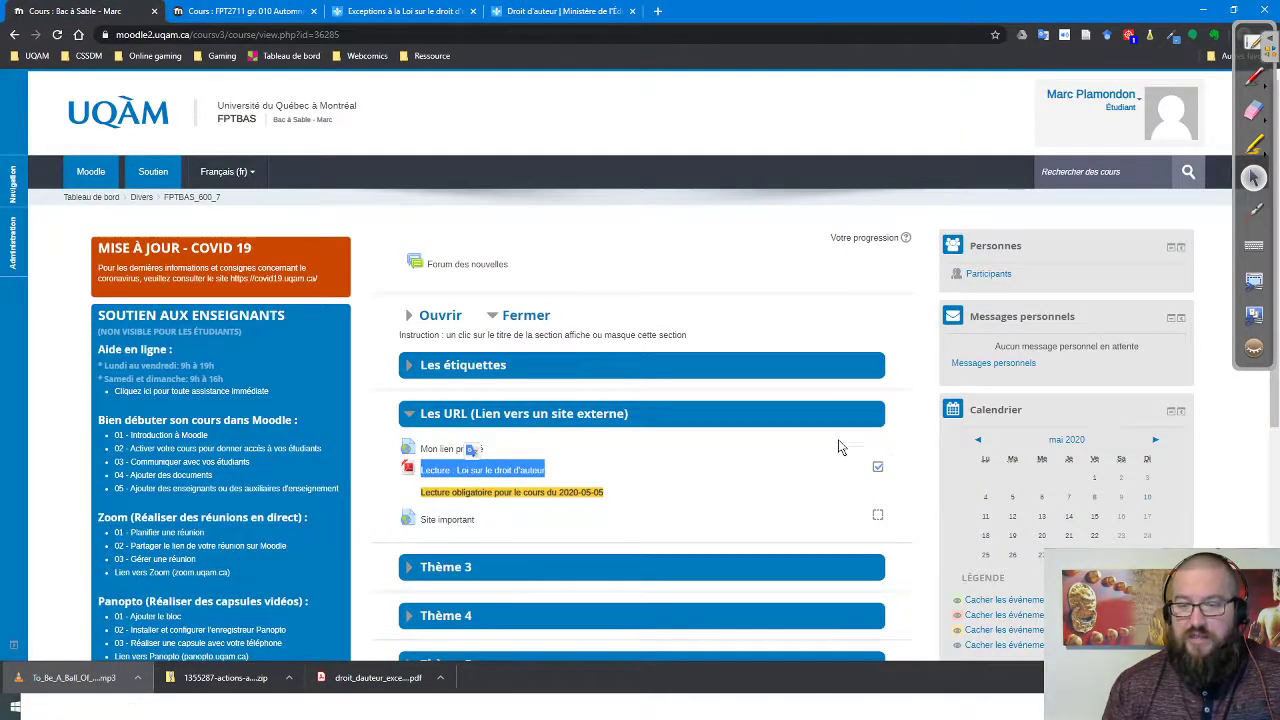
left_click(453, 522)
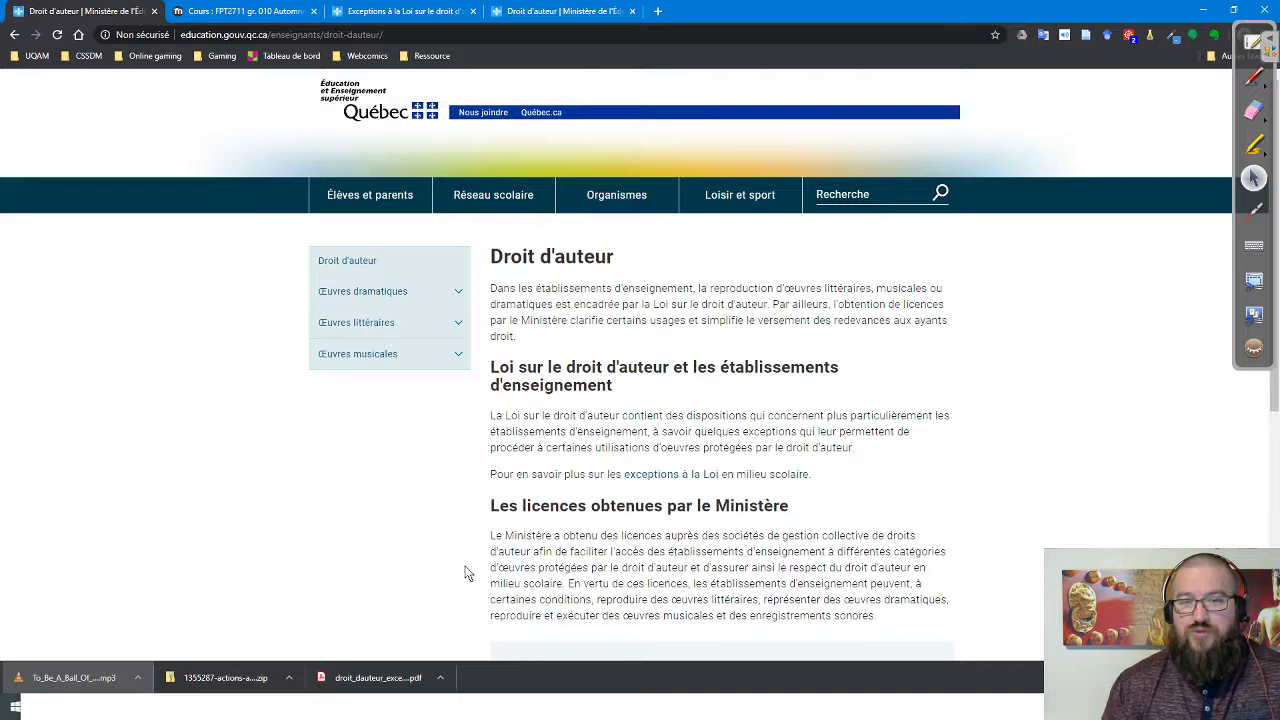
left_click(14, 35)
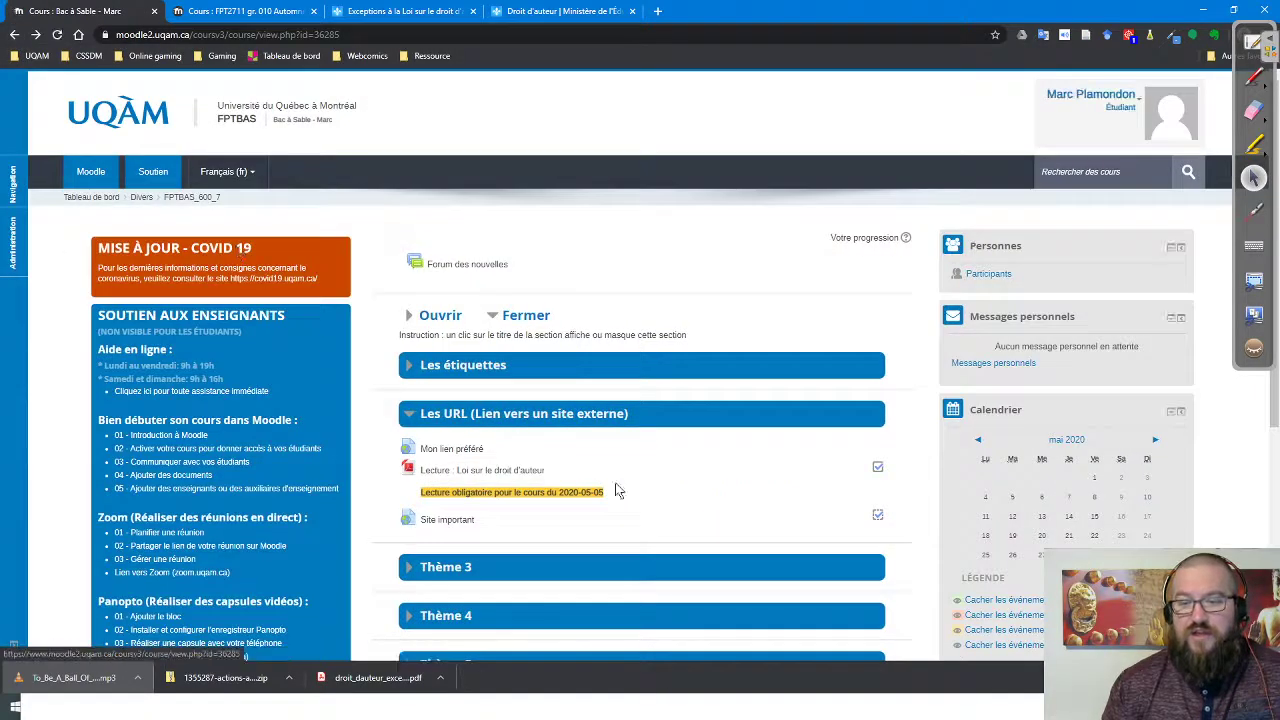
left_click_drag(857, 508, 897, 529)
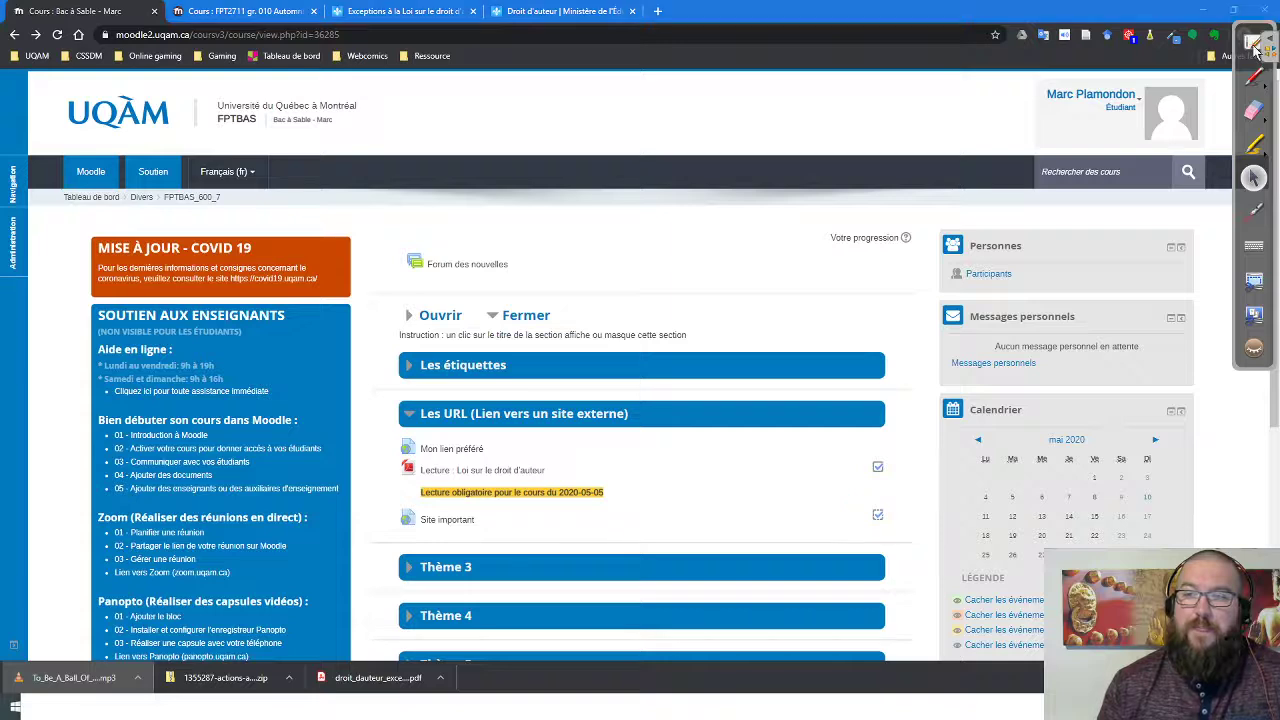
Switch to the OpenBoard whiteboard and advance to the "MÉDIAGRAPHIE" page
left_click(1253, 44)
left_click(506, 18)
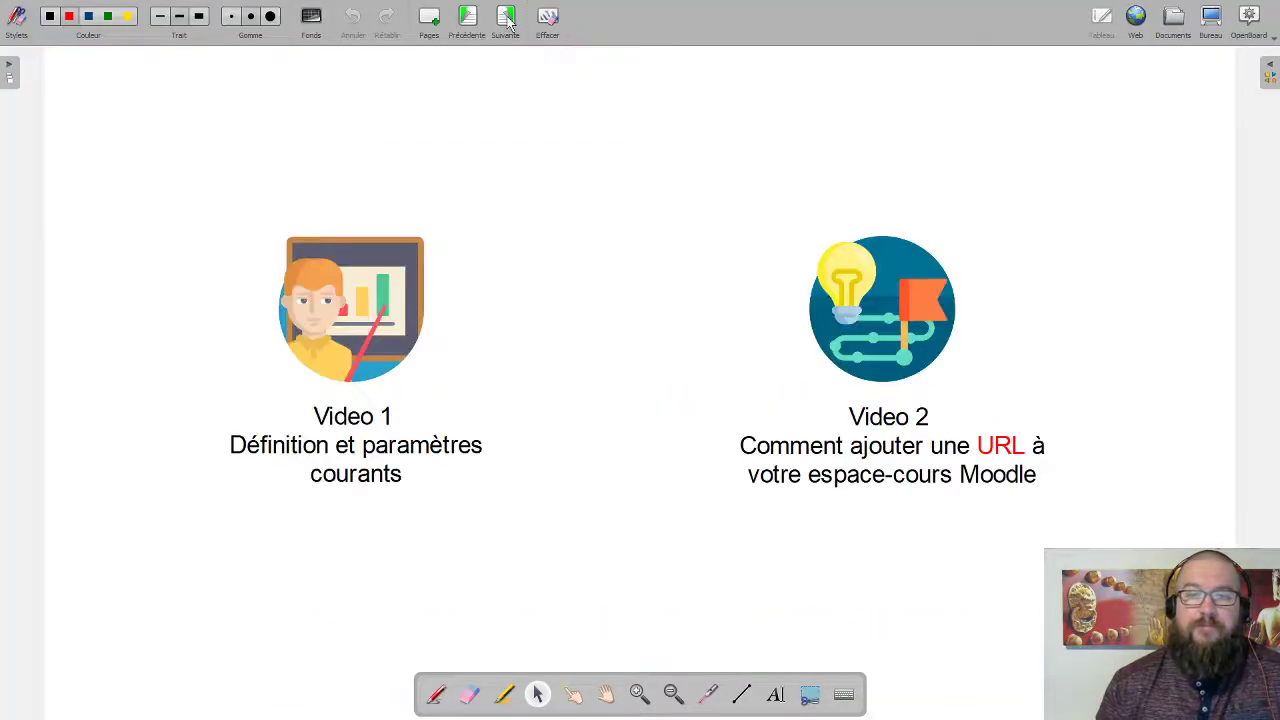
left_click(506, 18)
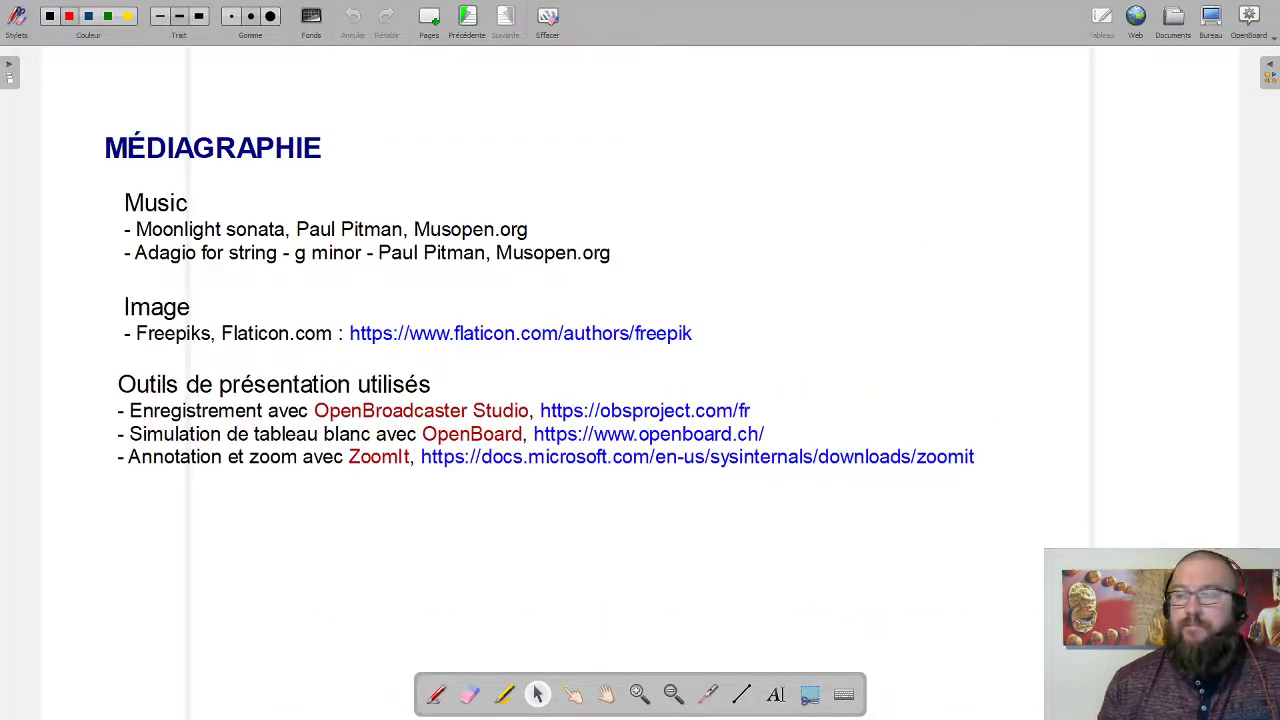